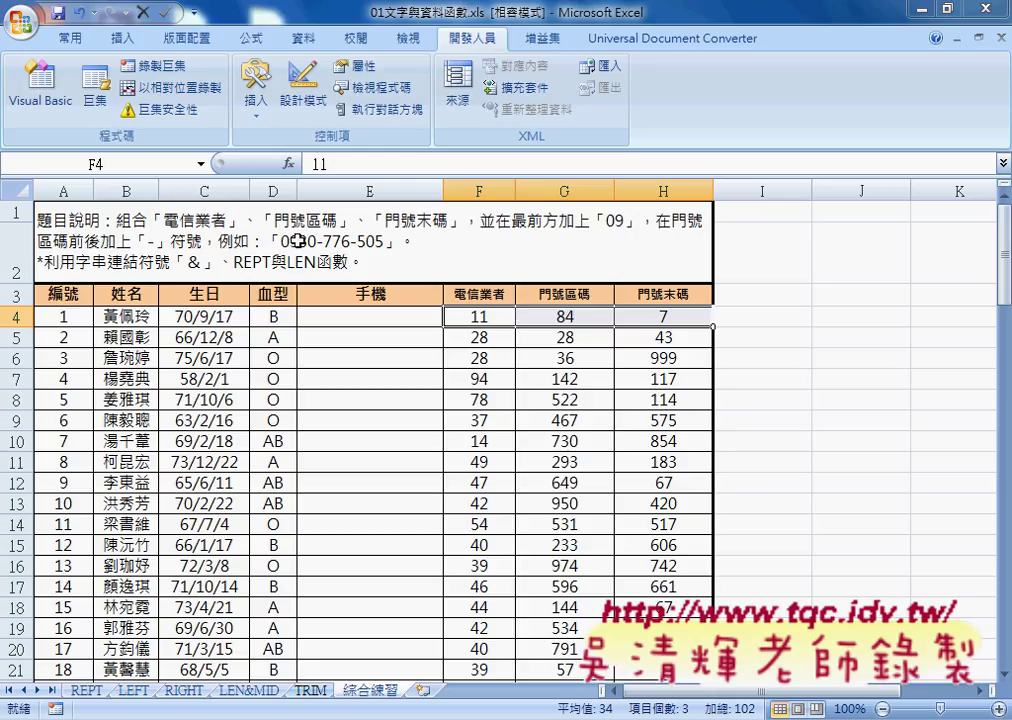
- Inspect the phone cells E4–H4, opening and closing the function picker without choosing anything
{"action": "left_click", "coordinate": [358, 317]}
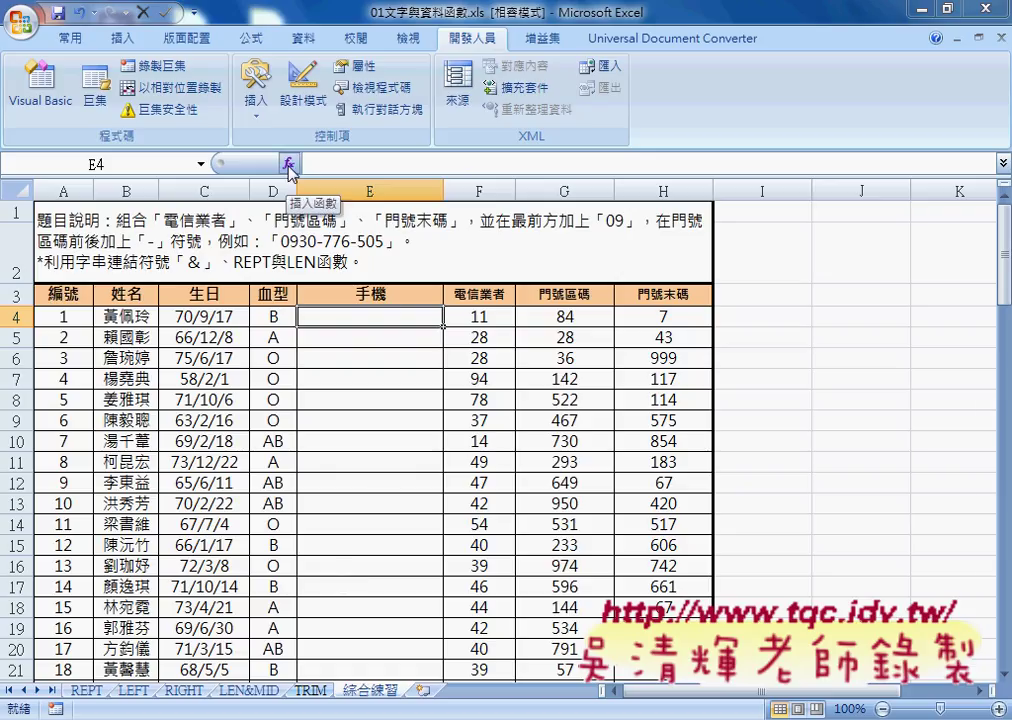
{"action": "left_click", "coordinate": [289, 165]}
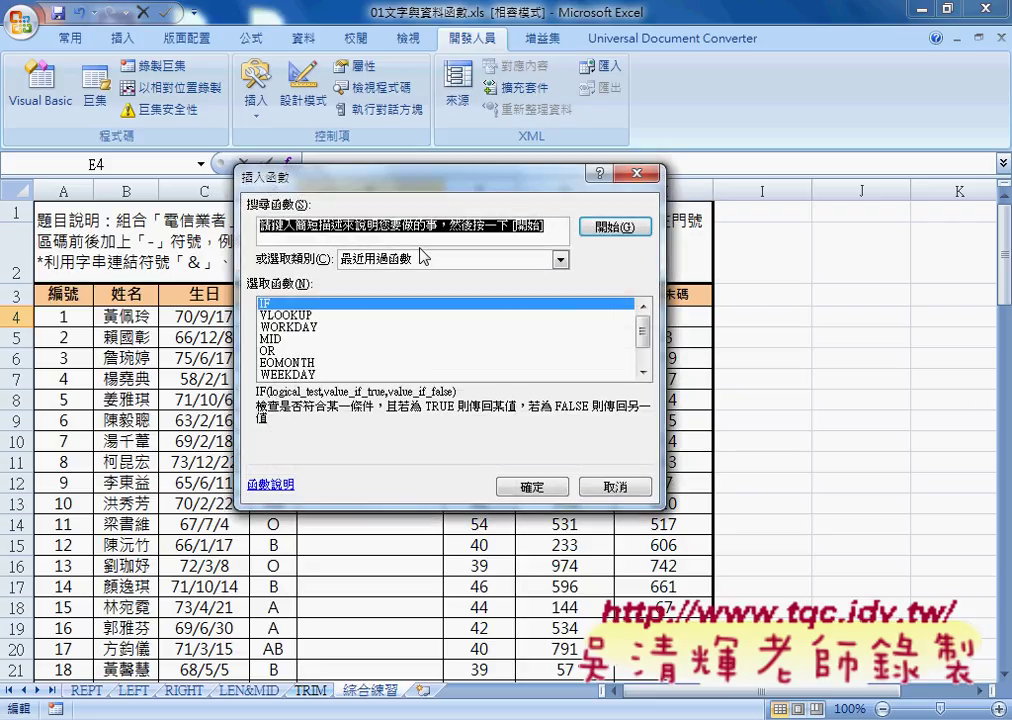
{"action": "left_click", "coordinate": [615, 487]}
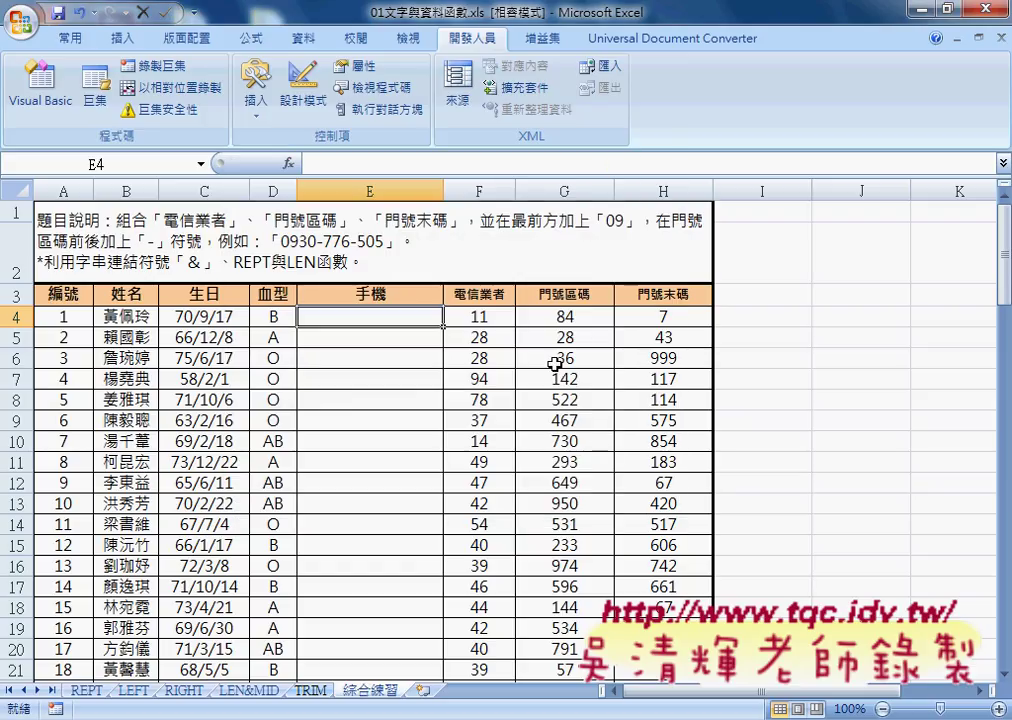
{"action": "left_click", "coordinate": [476, 317]}
{"action": "left_click", "coordinate": [562, 318]}
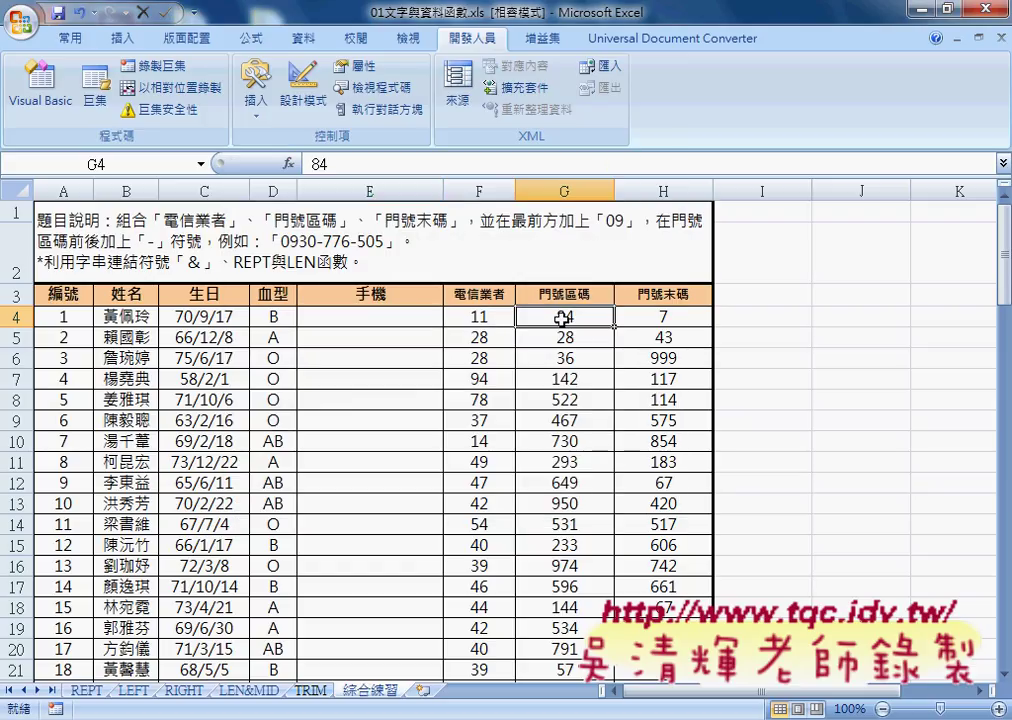
{"action": "left_click", "coordinate": [655, 316]}
{"action": "left_click", "coordinate": [385, 318]}
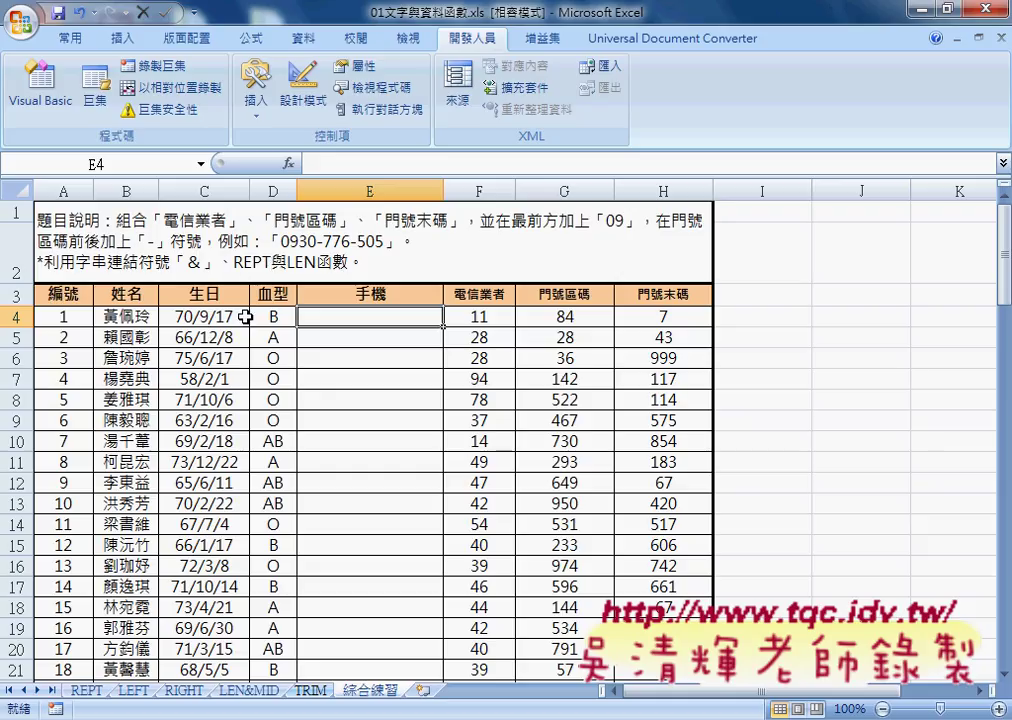
- On the REPT sheet, pick the REPT function from the 文字 category for cell C3
{"action": "left_click", "coordinate": [89, 691]}
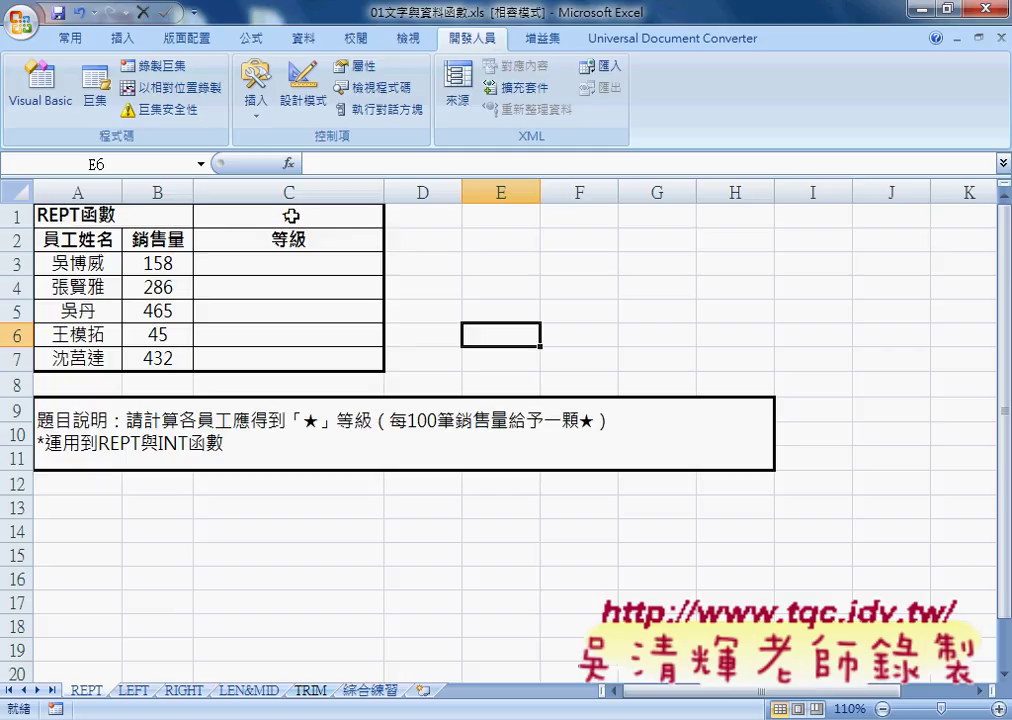
{"action": "left_click", "coordinate": [287, 262]}
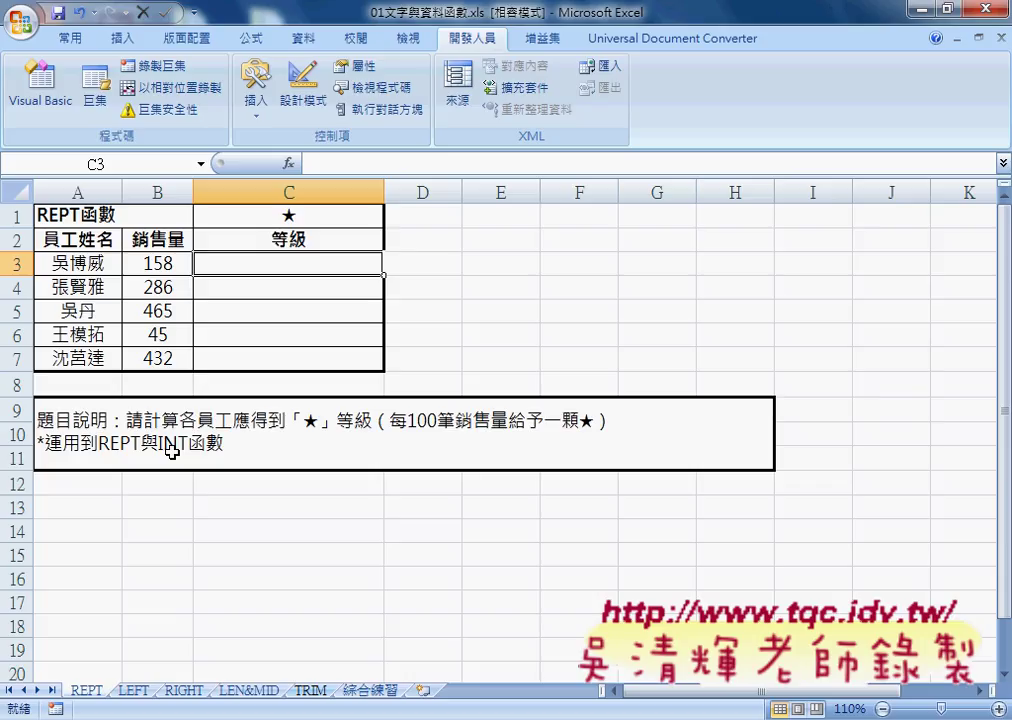
{"action": "left_click", "coordinate": [289, 164]}
{"action": "left_click", "coordinate": [416, 260]}
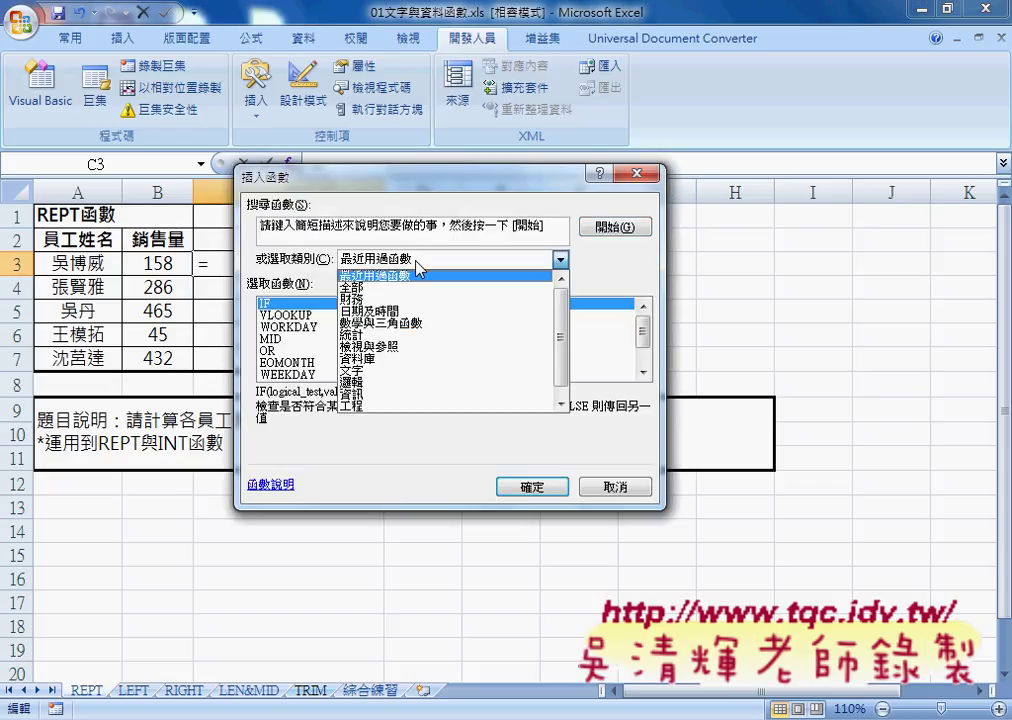
{"action": "left_click", "coordinate": [391, 377]}
{"action": "scroll", "coordinate": [641, 330], "scroll_direction": "down", "scroll_amount": 1}
{"action": "scroll", "coordinate": [645, 350], "scroll_direction": "down", "scroll_amount": 4}
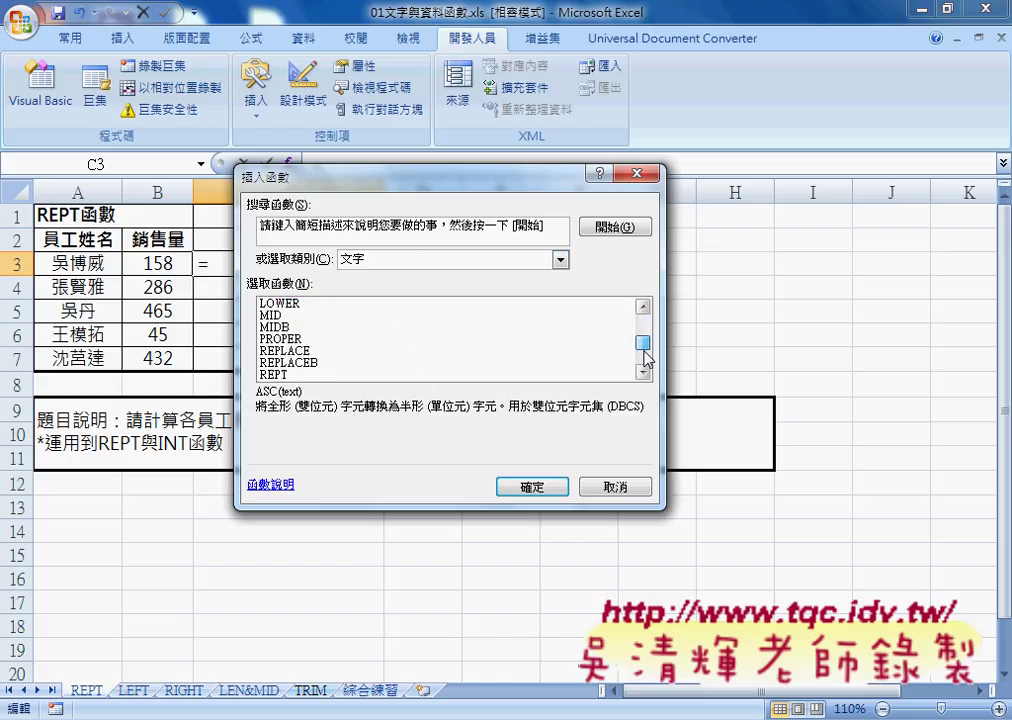
{"action": "scroll", "coordinate": [645, 358], "scroll_direction": "down", "scroll_amount": 1}
{"action": "left_click", "coordinate": [425, 363]}
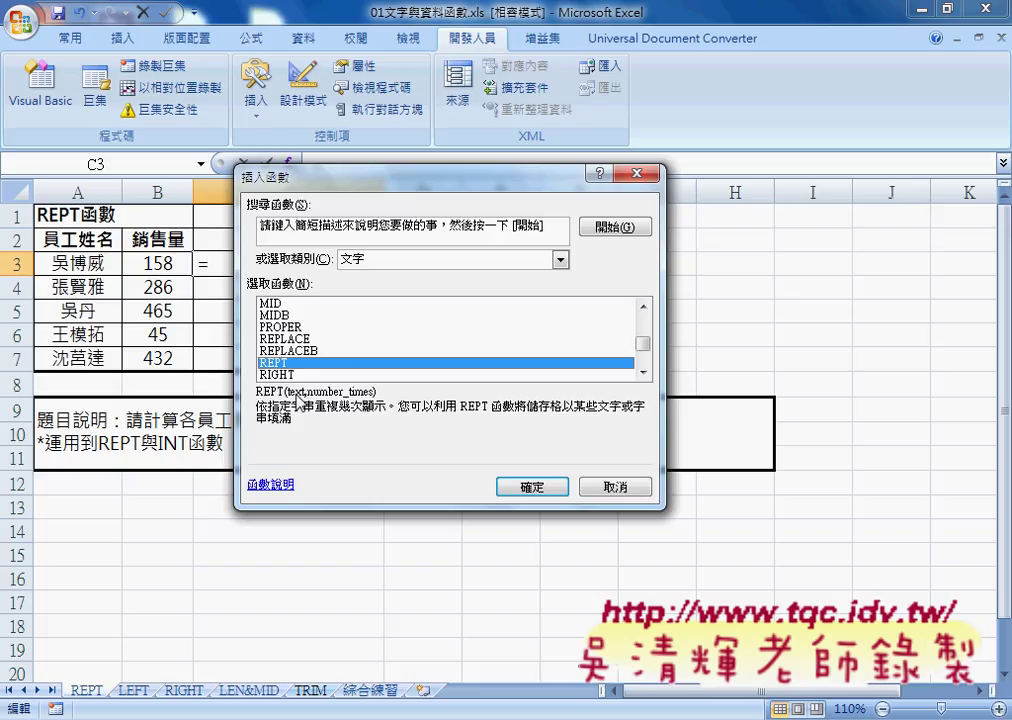
{"action": "left_click_drag", "start_coordinate": [387, 180], "coordinate": [505, 181]}
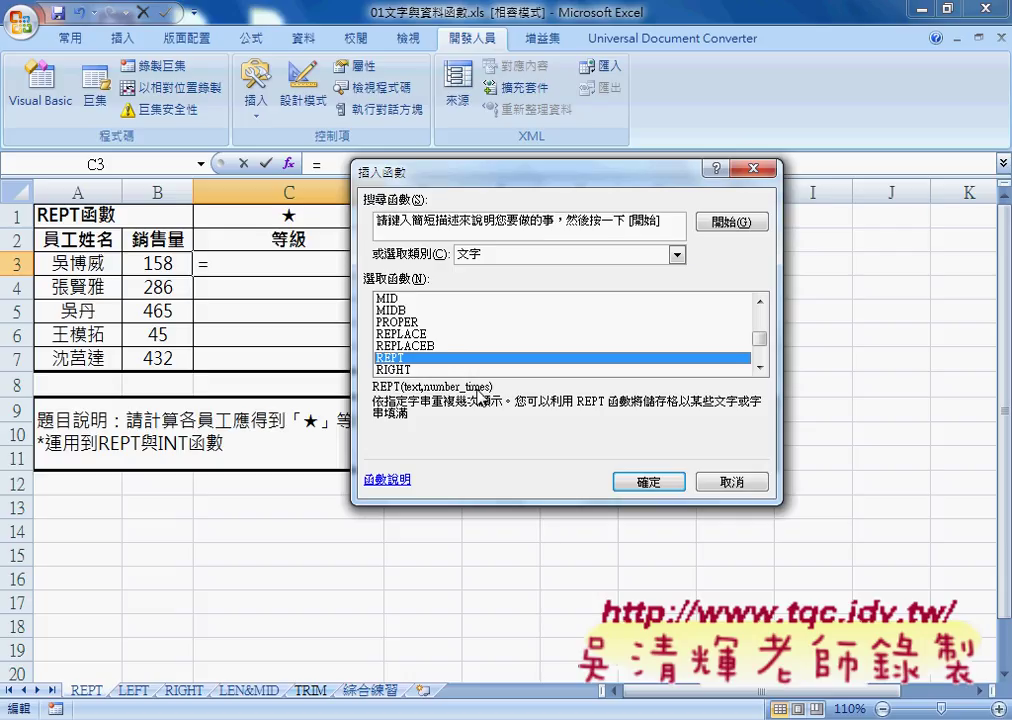
- Set REPT's Text to C1 and Number_times to B3/100, then place the cursor before B3/100
{"action": "left_click", "coordinate": [643, 484]}
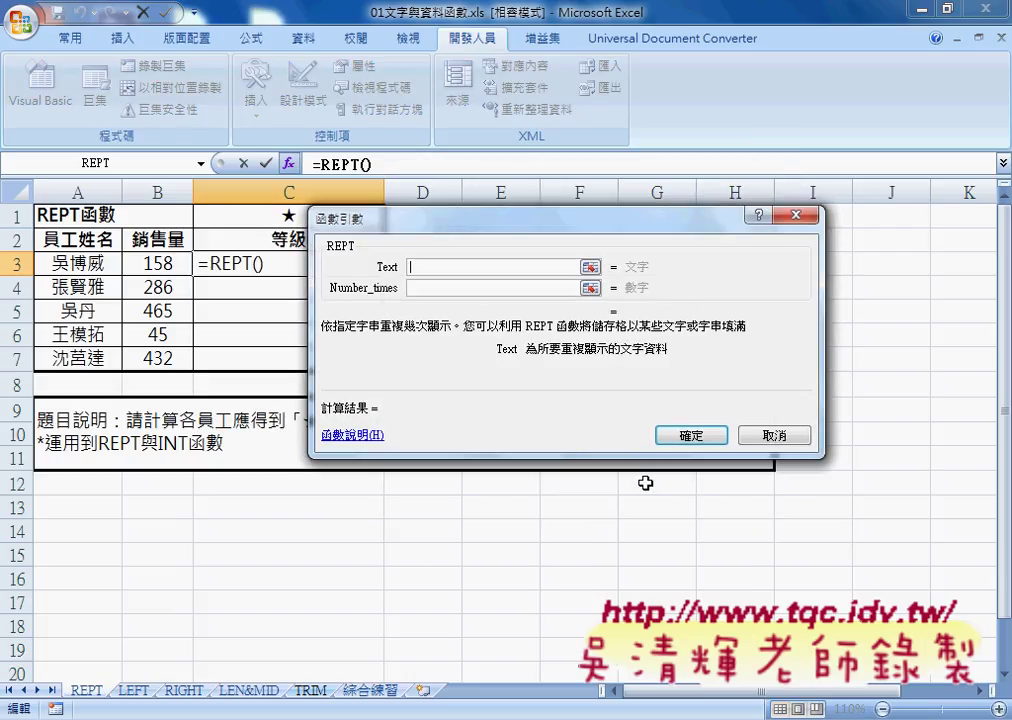
{"action": "left_click", "coordinate": [289, 212]}
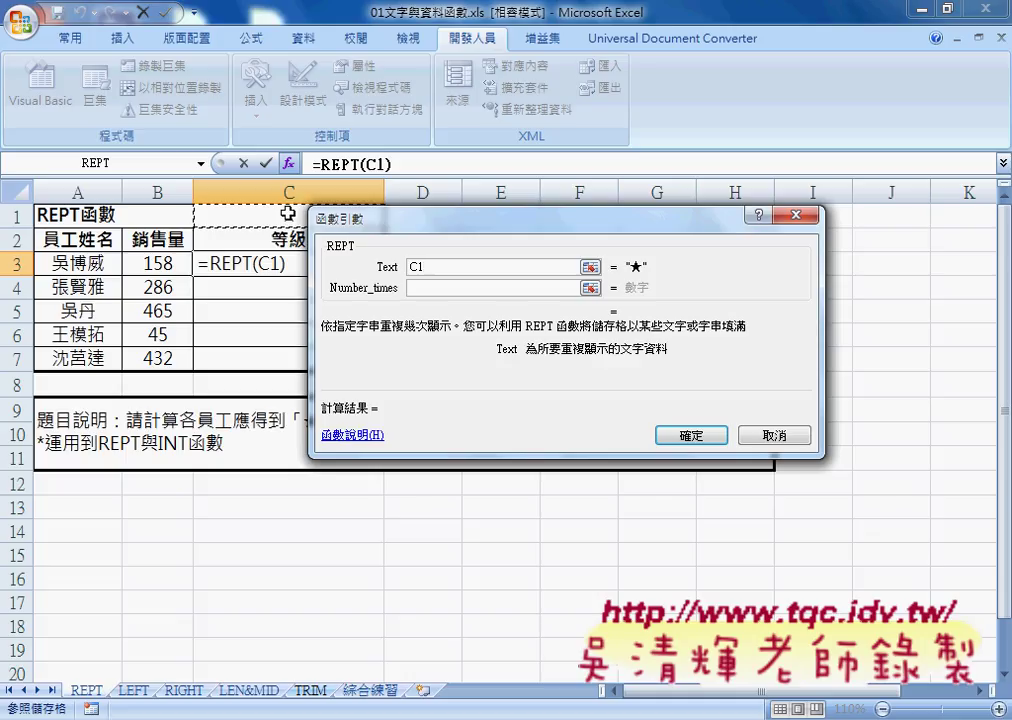
{"action": "left_click", "coordinate": [413, 287]}
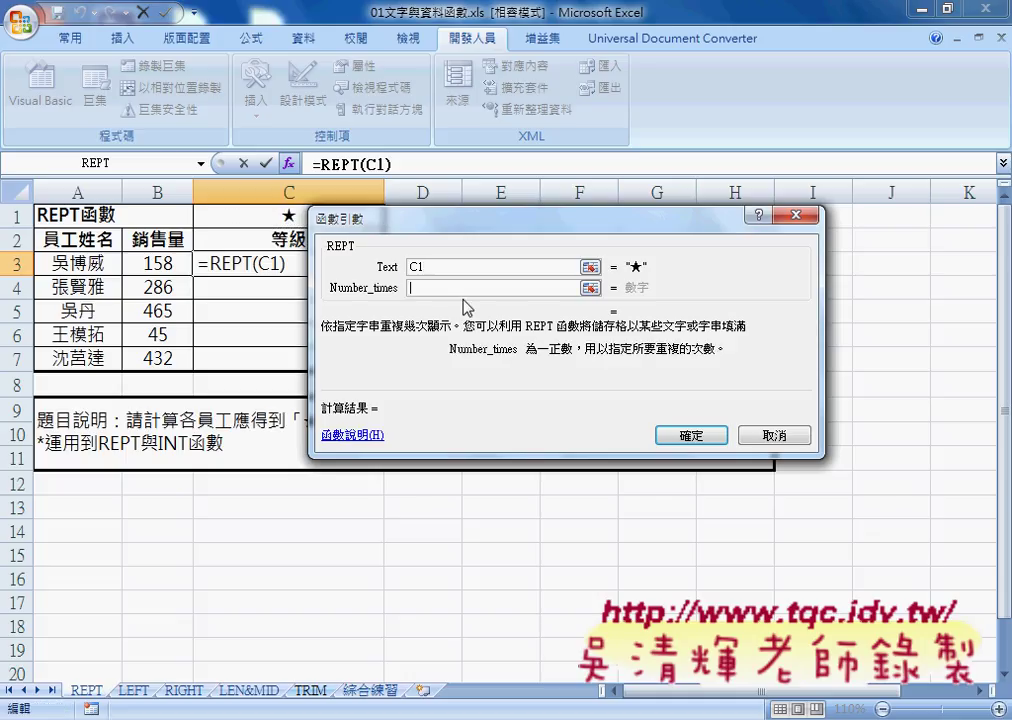
{"action": "left_click", "coordinate": [161, 265]}
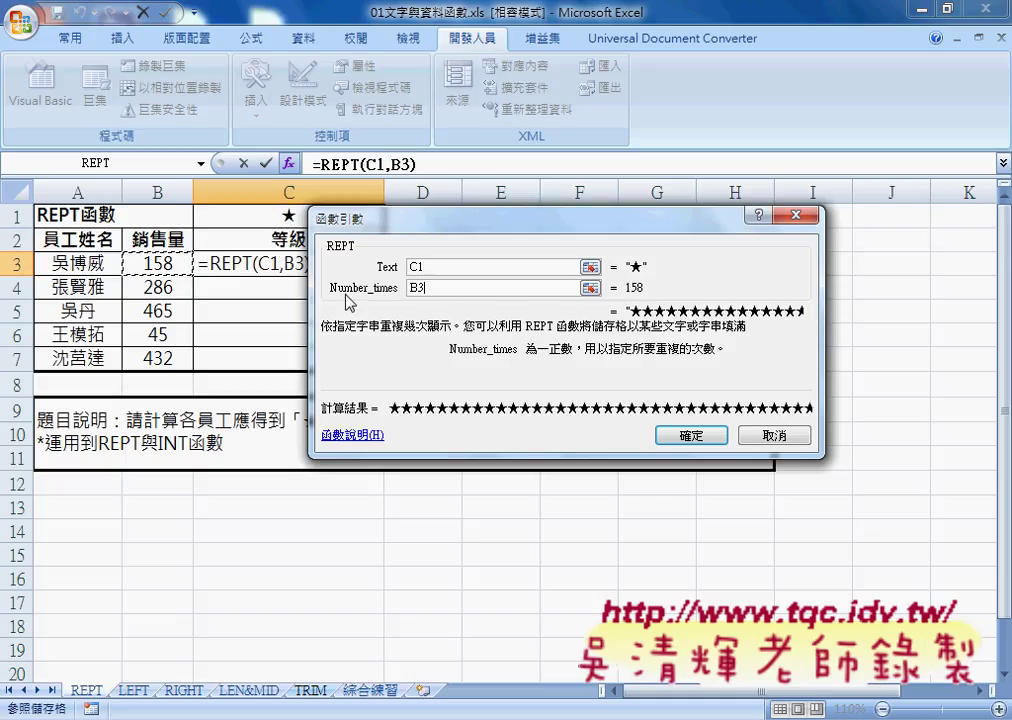
{"action": "type", "text": "/10"}
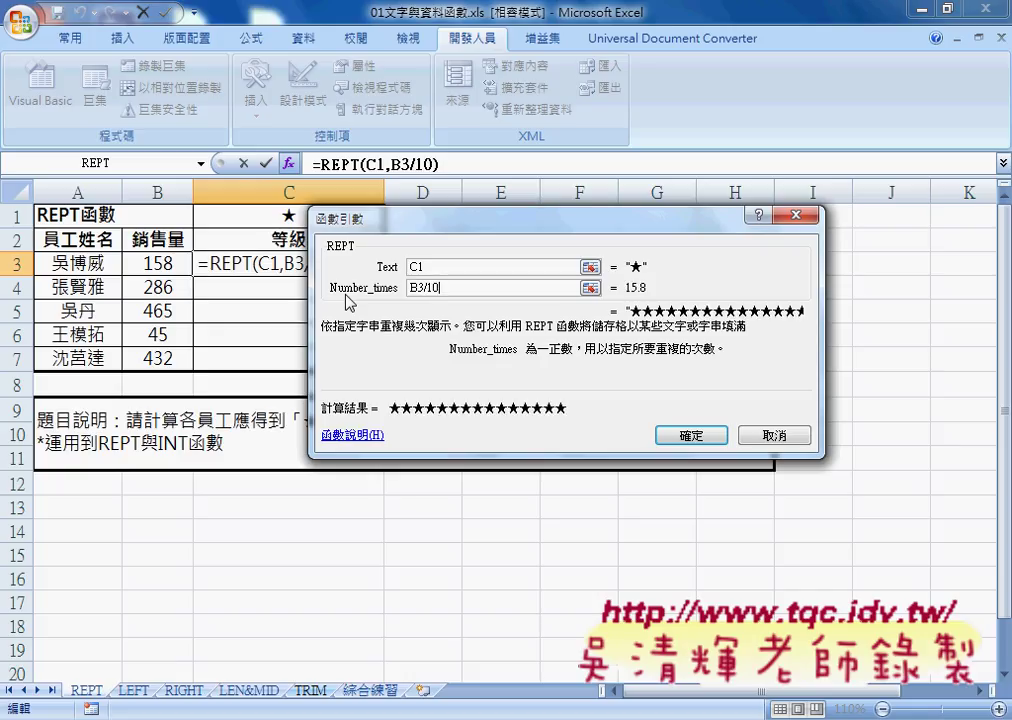
{"action": "type", "text": "0"}
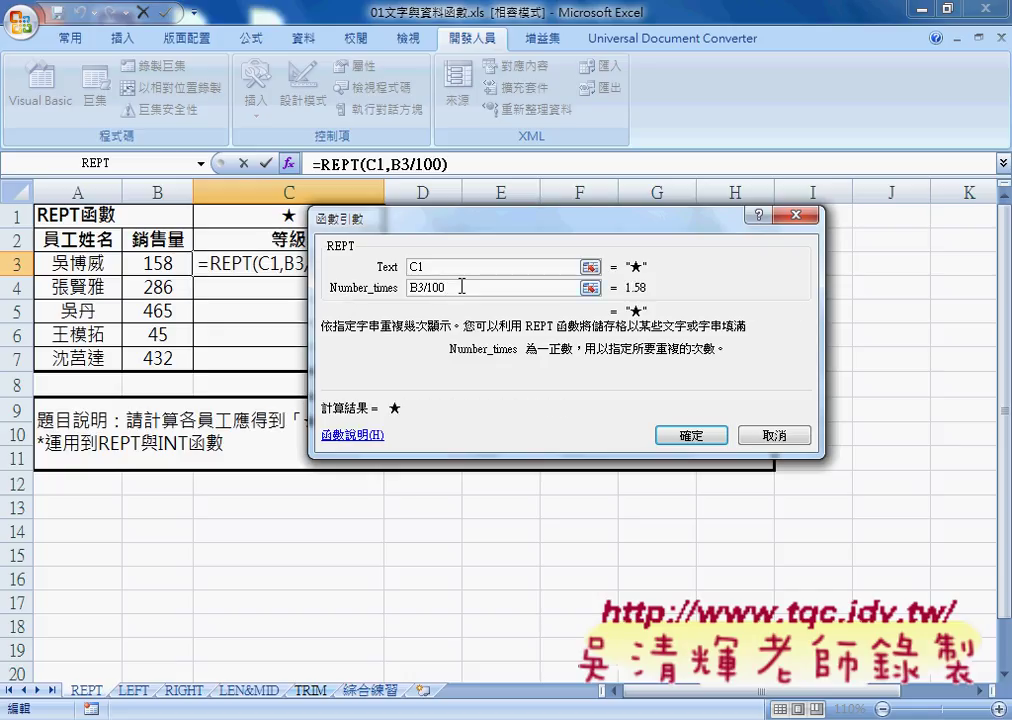
{"action": "double_click", "coordinate": [461, 287]}
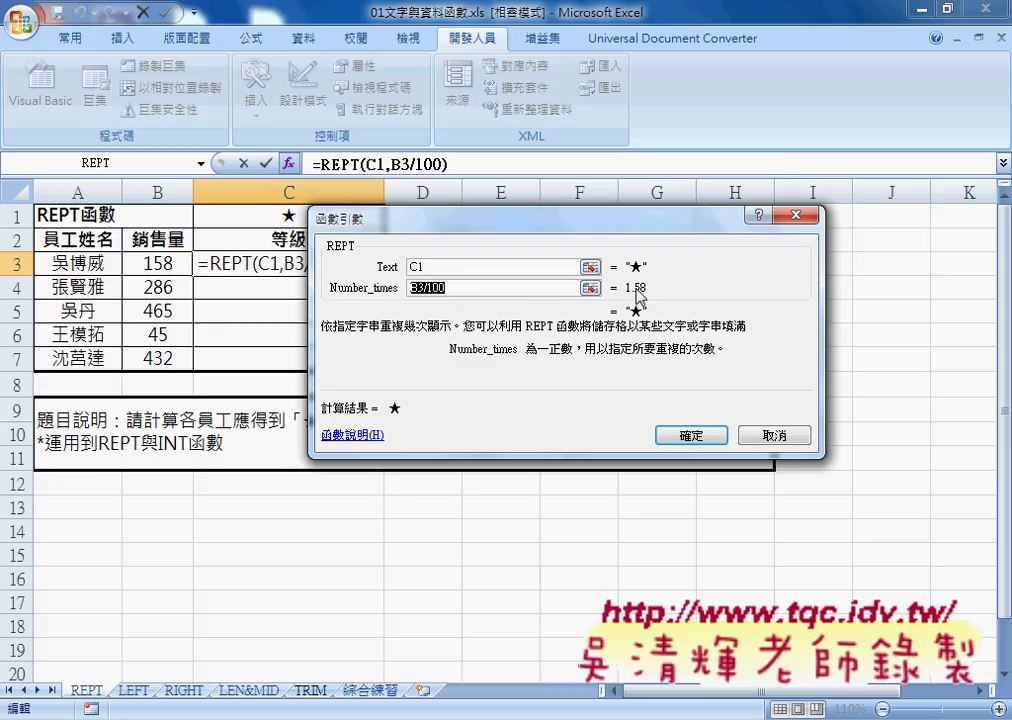
{"action": "left_click", "coordinate": [410, 288]}
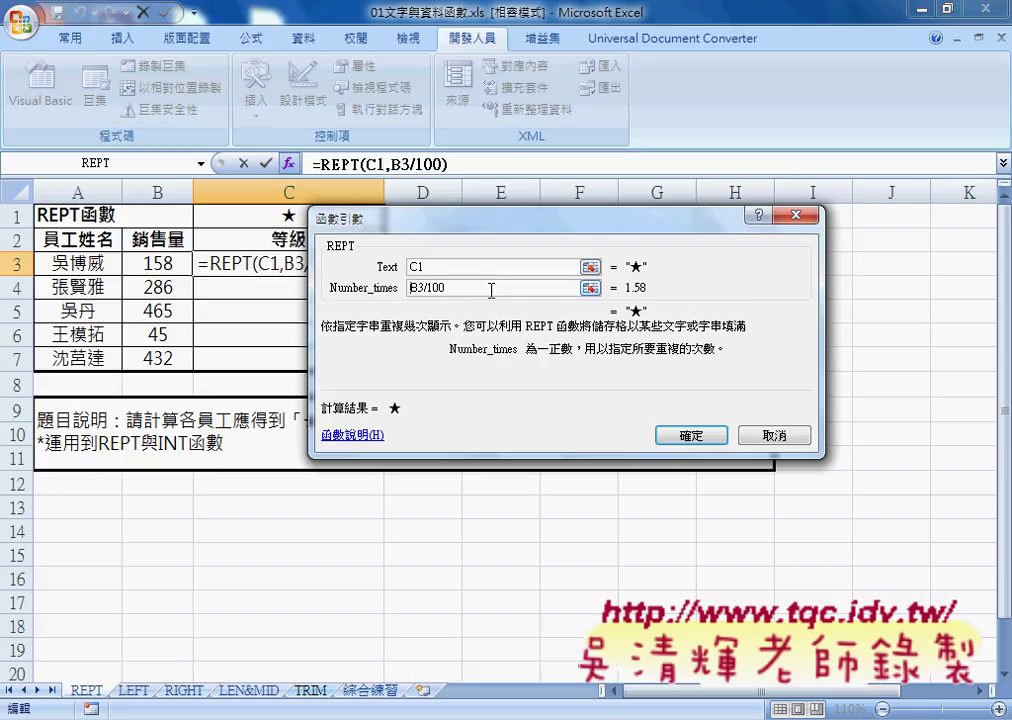
- Wrap the repeat count as int(B3/100) and move the arguments dialog clear of column C
{"action": "type", "text": "int"}
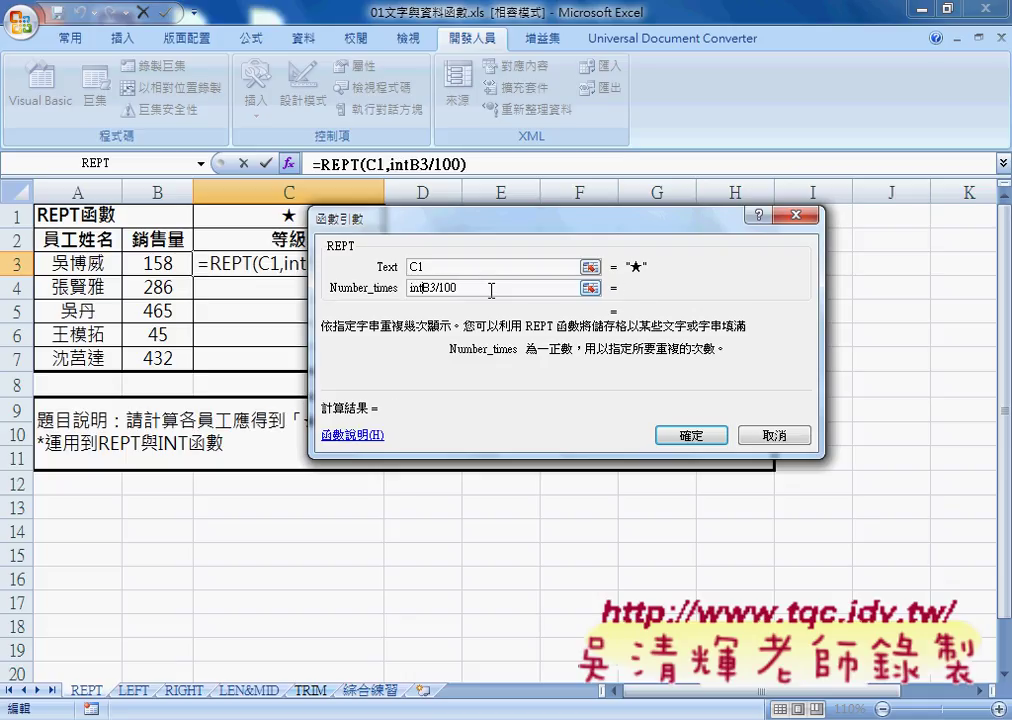
{"action": "type", "text": "("}
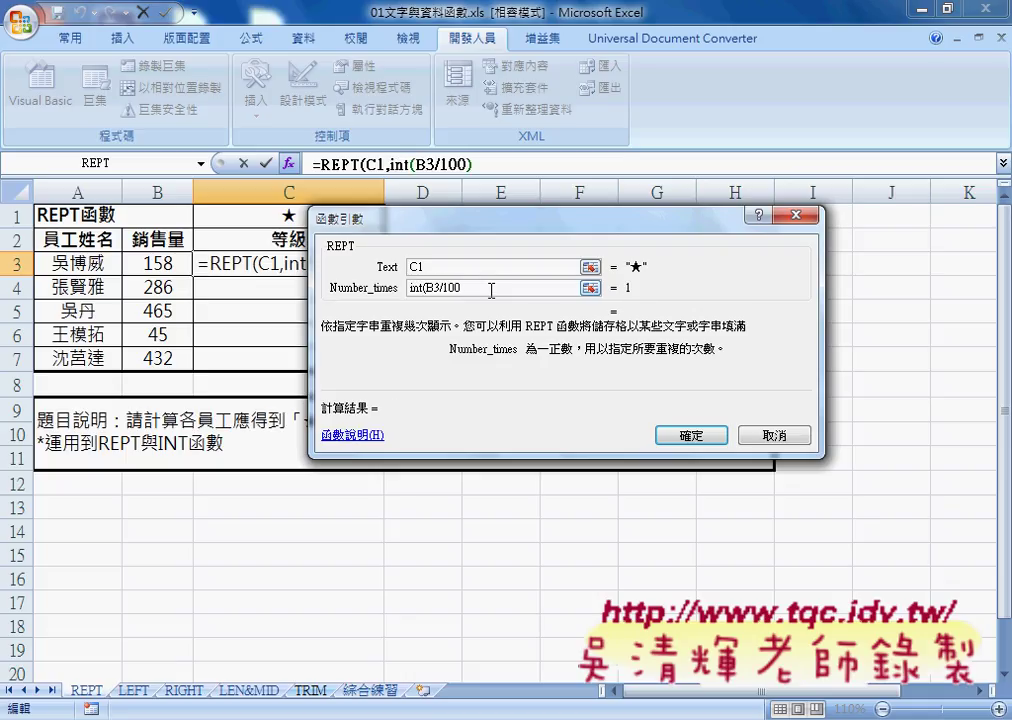
{"action": "type", "text": ")"}
{"action": "left_click_drag", "start_coordinate": [425, 288], "coordinate": [410, 288]}
{"action": "left_click_drag", "start_coordinate": [433, 235], "coordinate": [501, 231]}
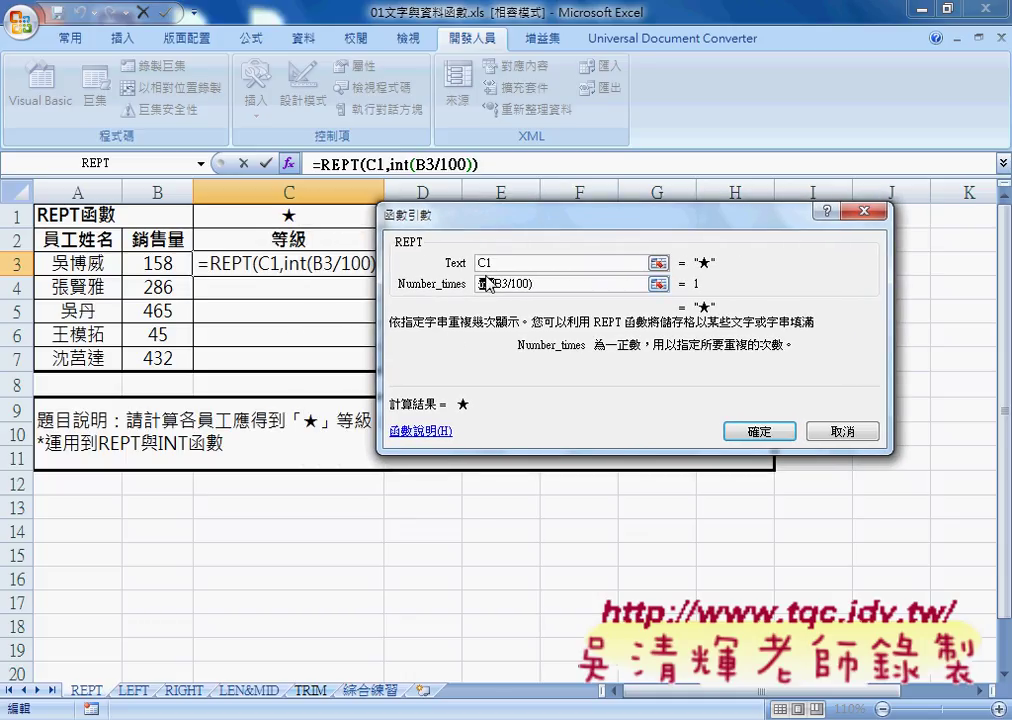
{"action": "left_click", "coordinate": [484, 263]}
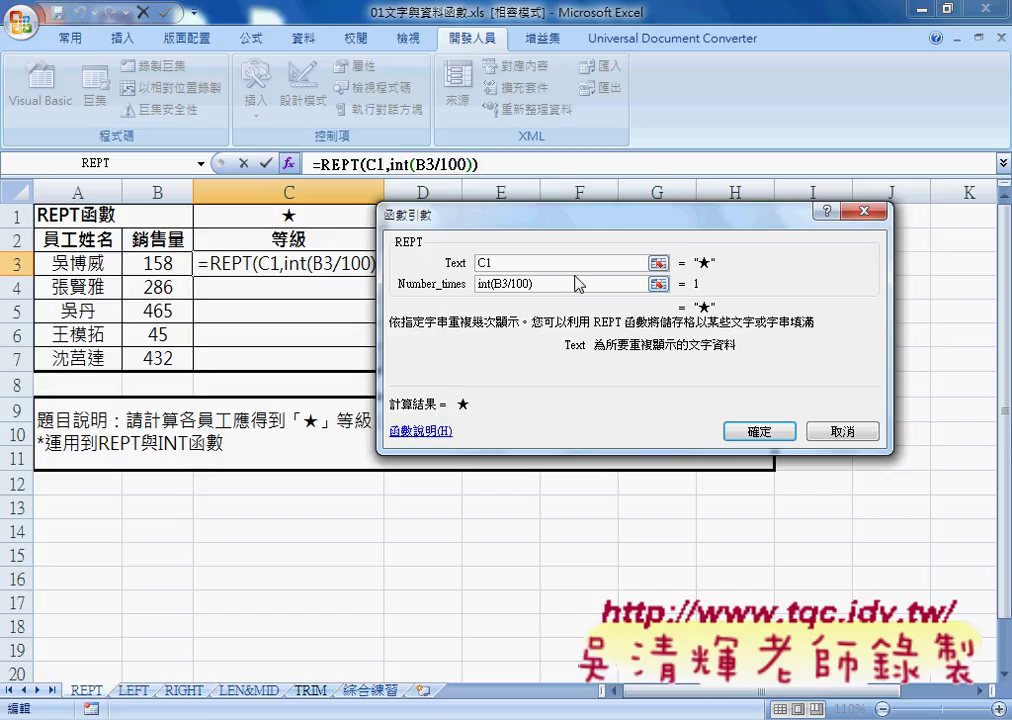
- Change the Text reference to C$1 with F4 and confirm the REPT formula in C3
{"action": "key", "text": "F4"}
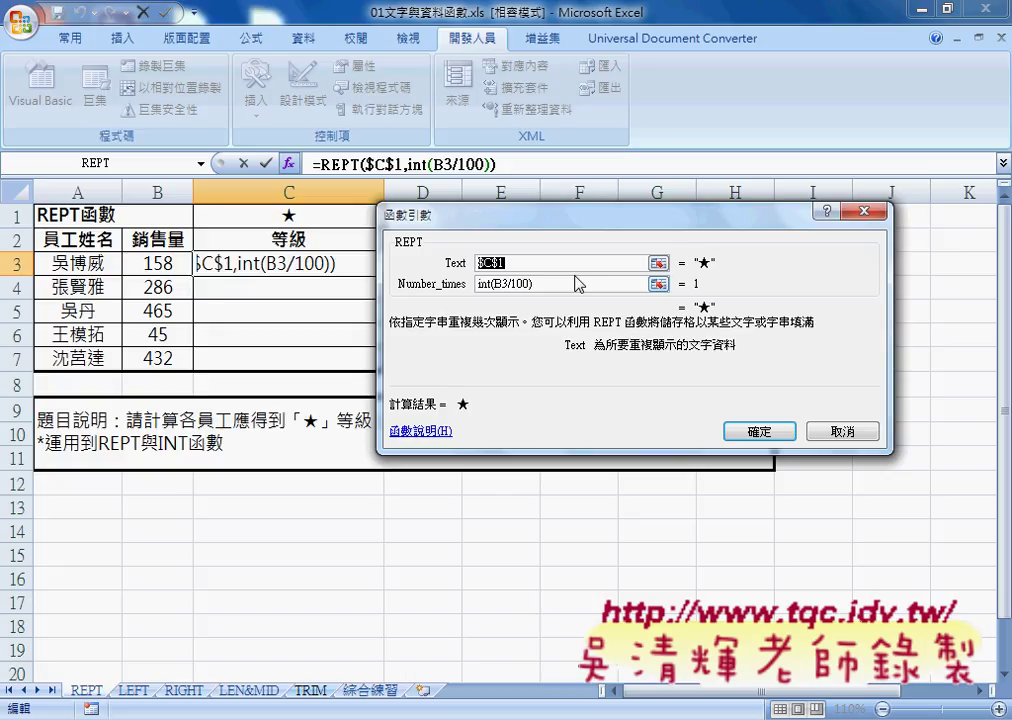
{"action": "key", "text": "F4"}
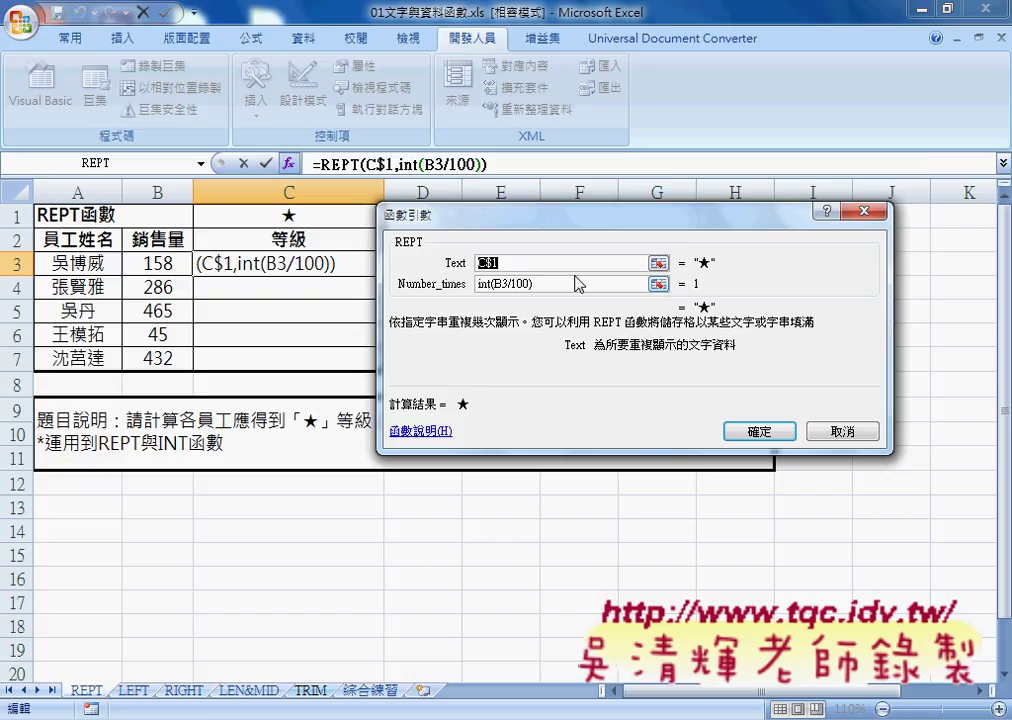
{"action": "left_click", "coordinate": [757, 432]}
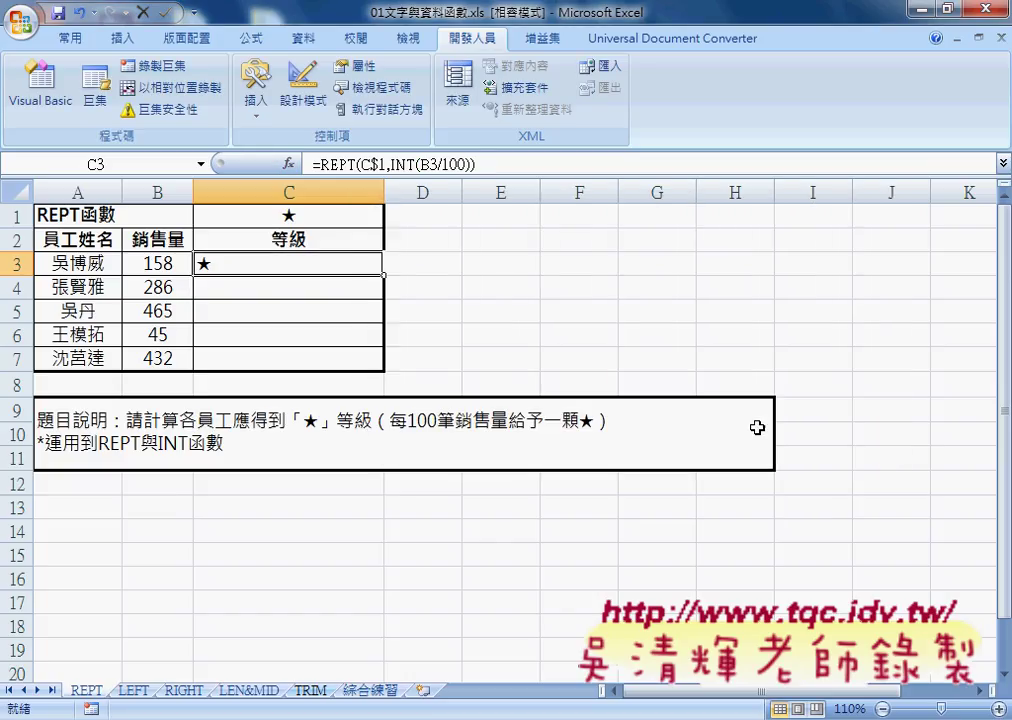
- Centre the star in C3 and fill the formula down to C7
{"action": "left_click", "coordinate": [70, 38]}
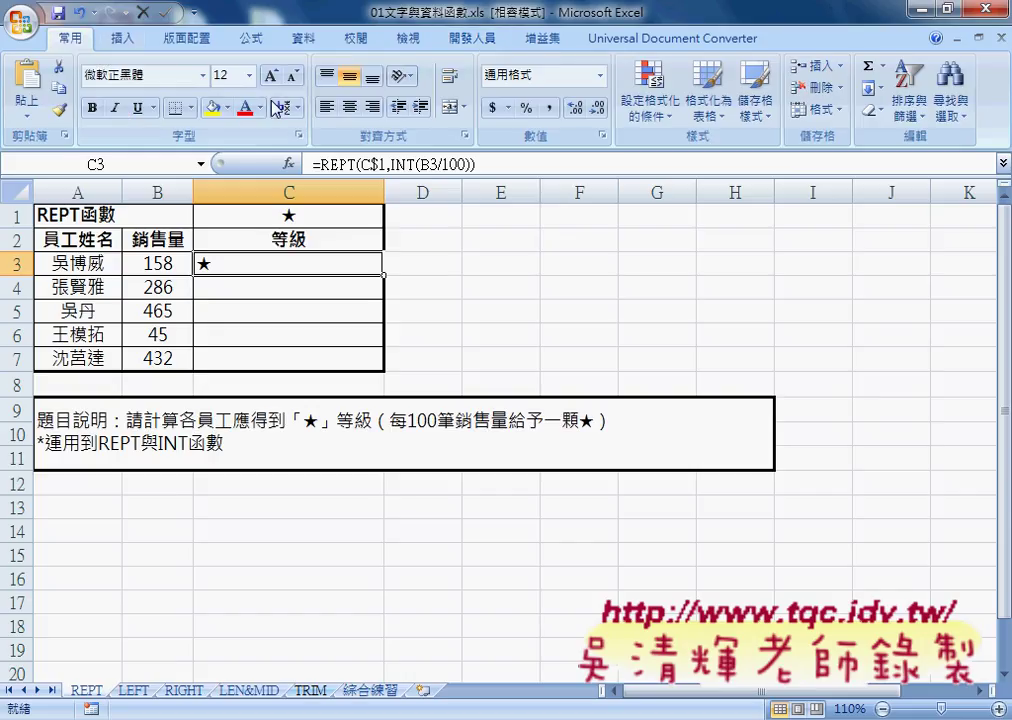
{"action": "left_click", "coordinate": [349, 106]}
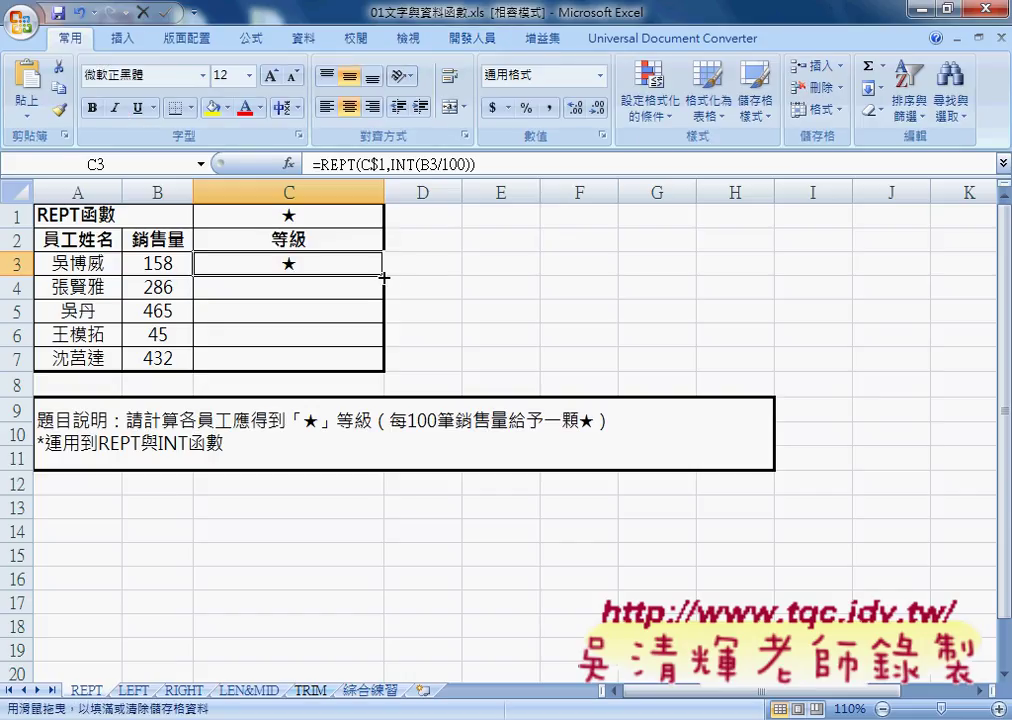
{"action": "left_click_drag", "start_coordinate": [383, 277], "coordinate": [378, 368]}
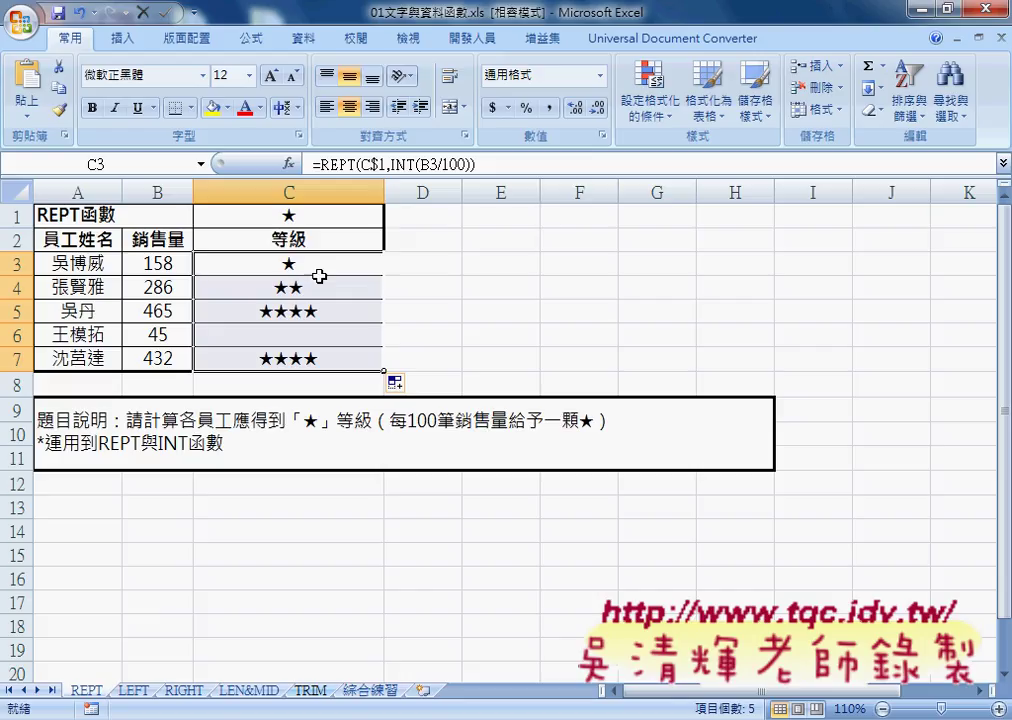
{"action": "left_click", "coordinate": [291, 261]}
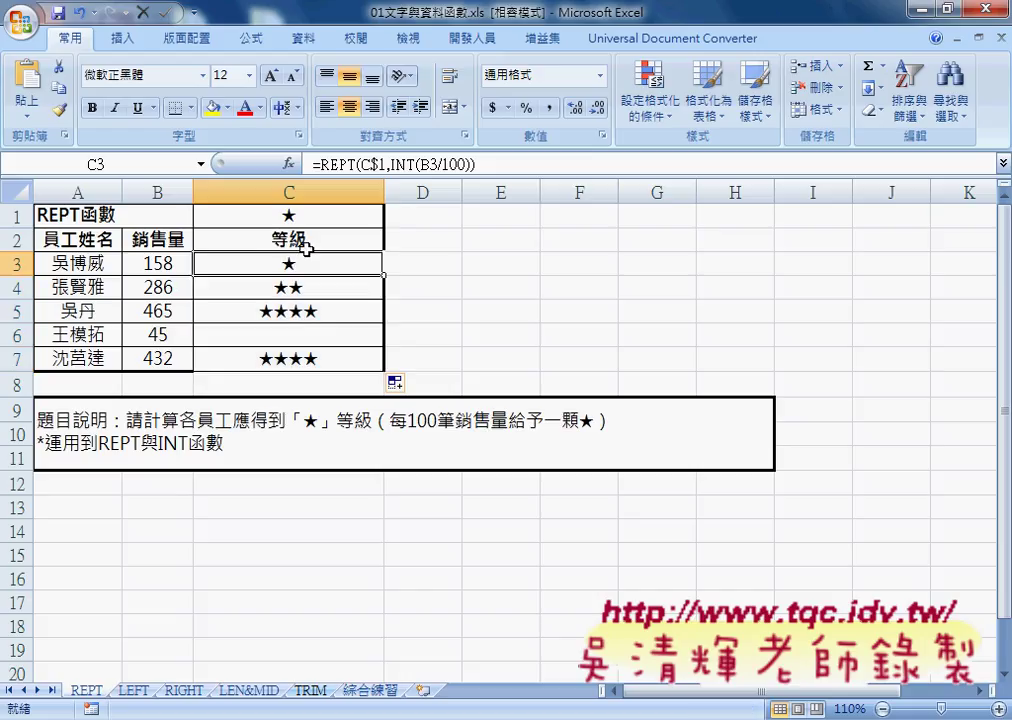
{"action": "left_click", "coordinate": [349, 163]}
{"action": "left_click", "coordinate": [290, 163]}
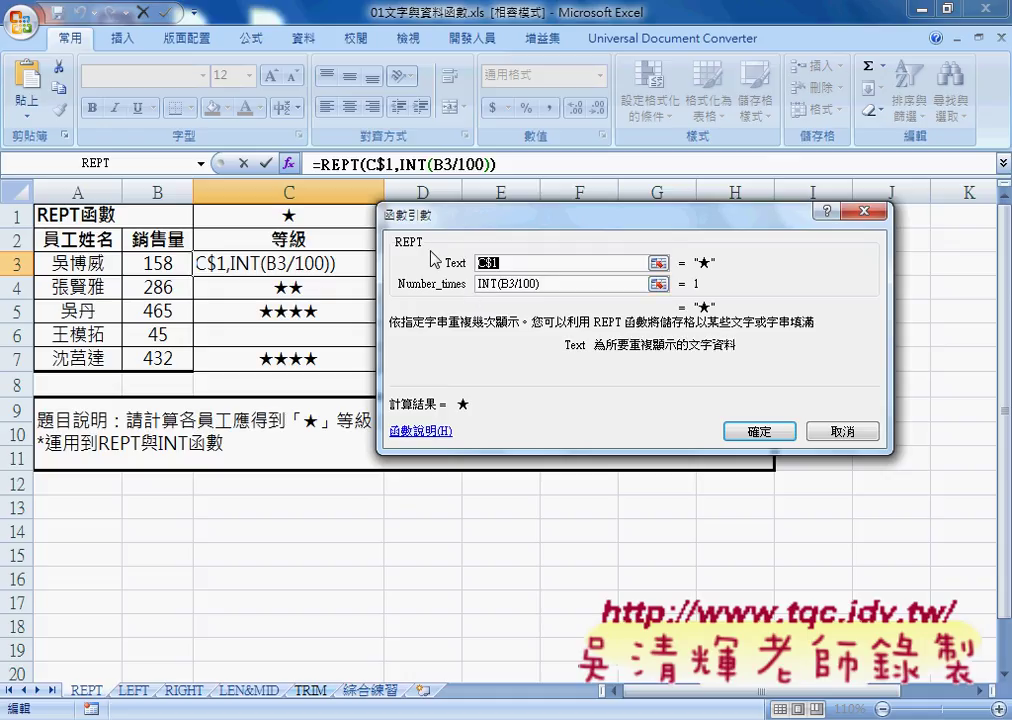
{"action": "left_click", "coordinate": [496, 286]}
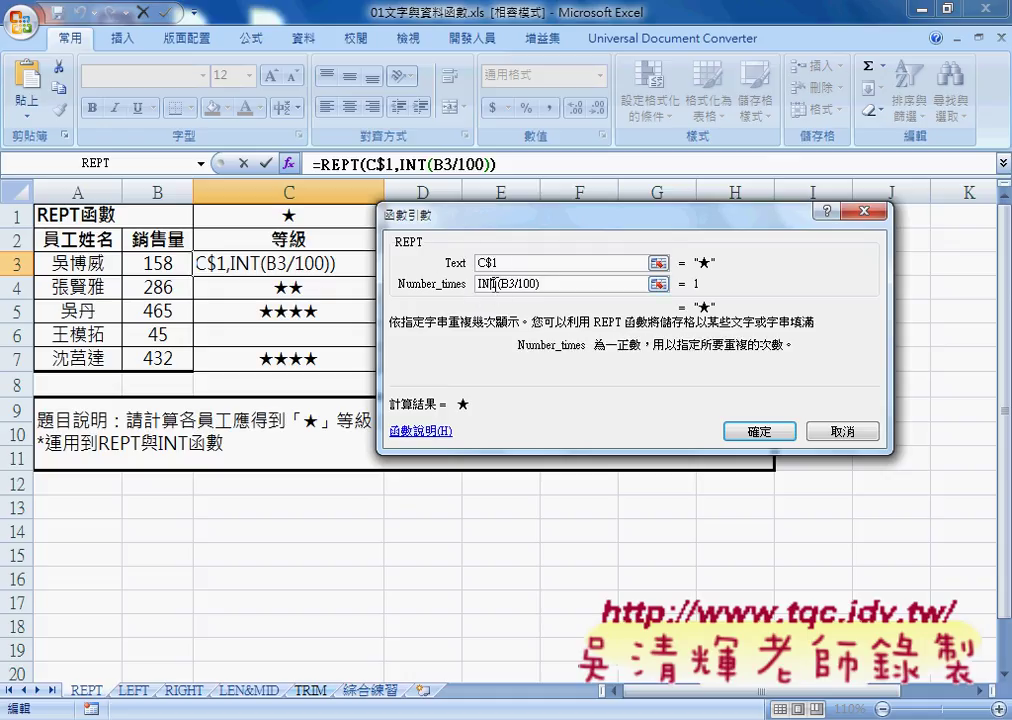
{"action": "left_click", "coordinate": [760, 430]}
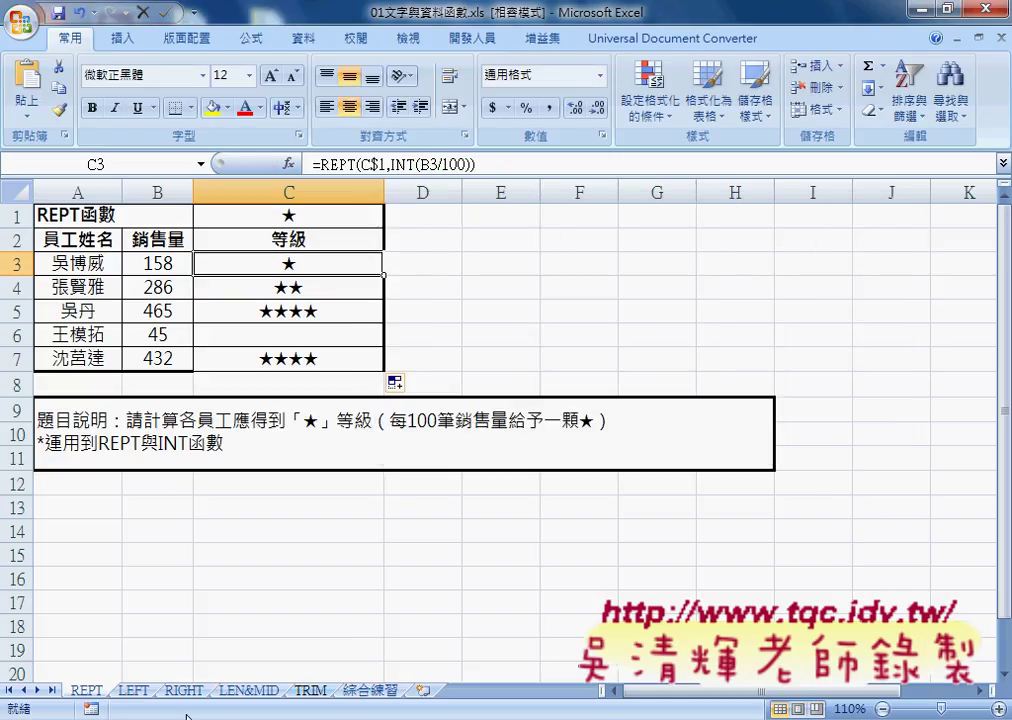
- Go through the LEFT sheet to LEN&MID and select C12 beside the ID in B12
{"action": "left_click", "coordinate": [136, 691]}
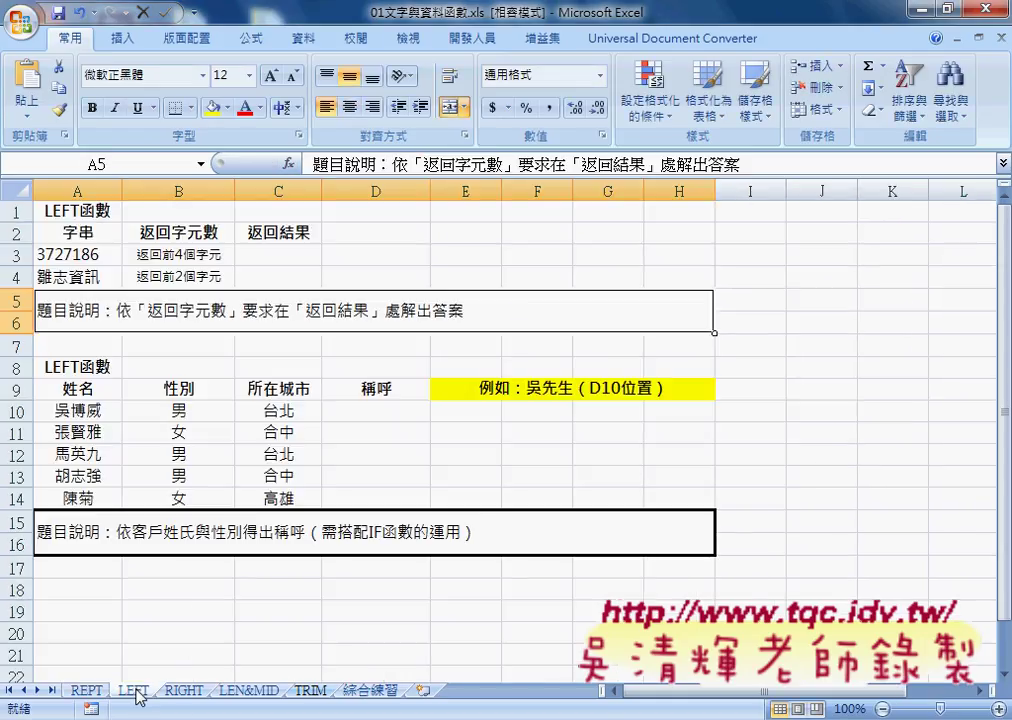
{"action": "left_click", "coordinate": [237, 692]}
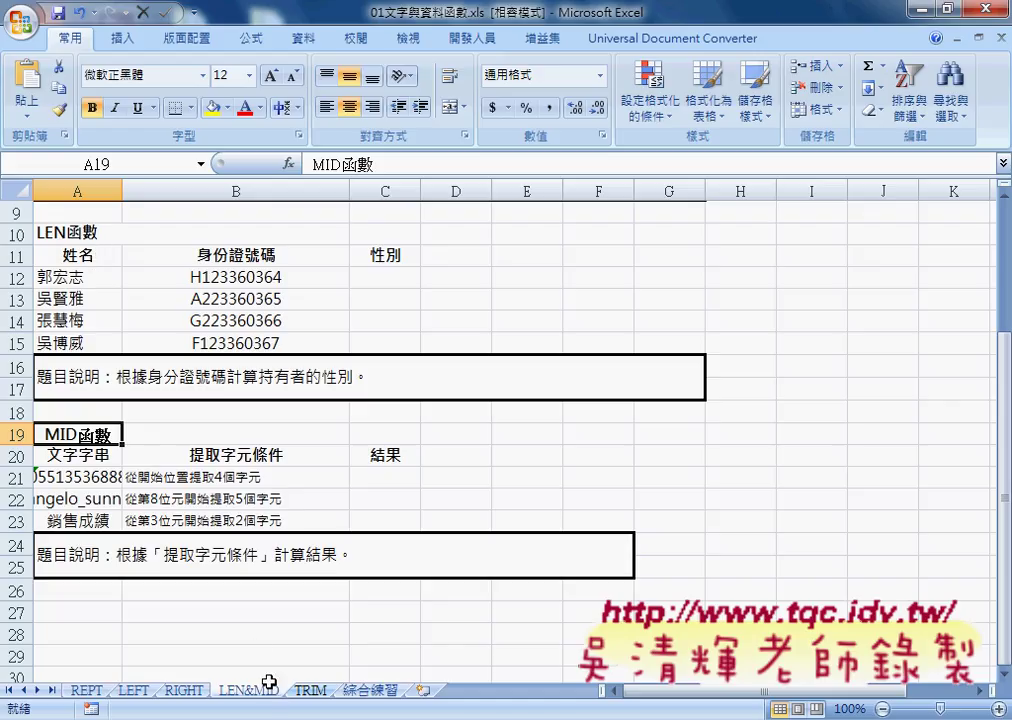
{"action": "left_click", "coordinate": [225, 278]}
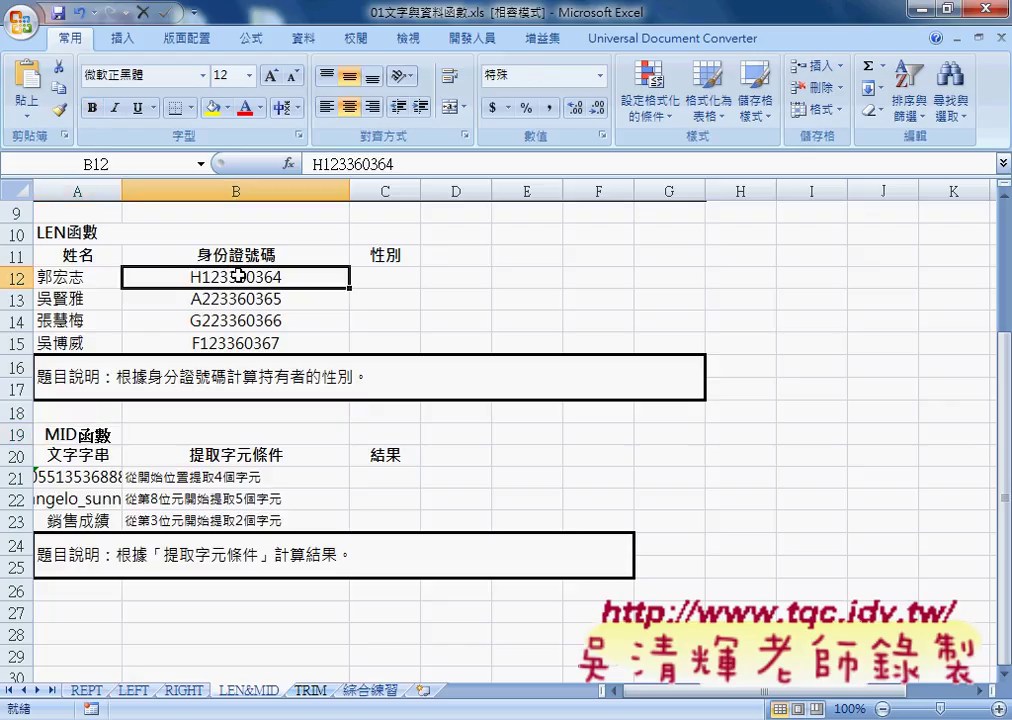
{"action": "left_click", "coordinate": [386, 280]}
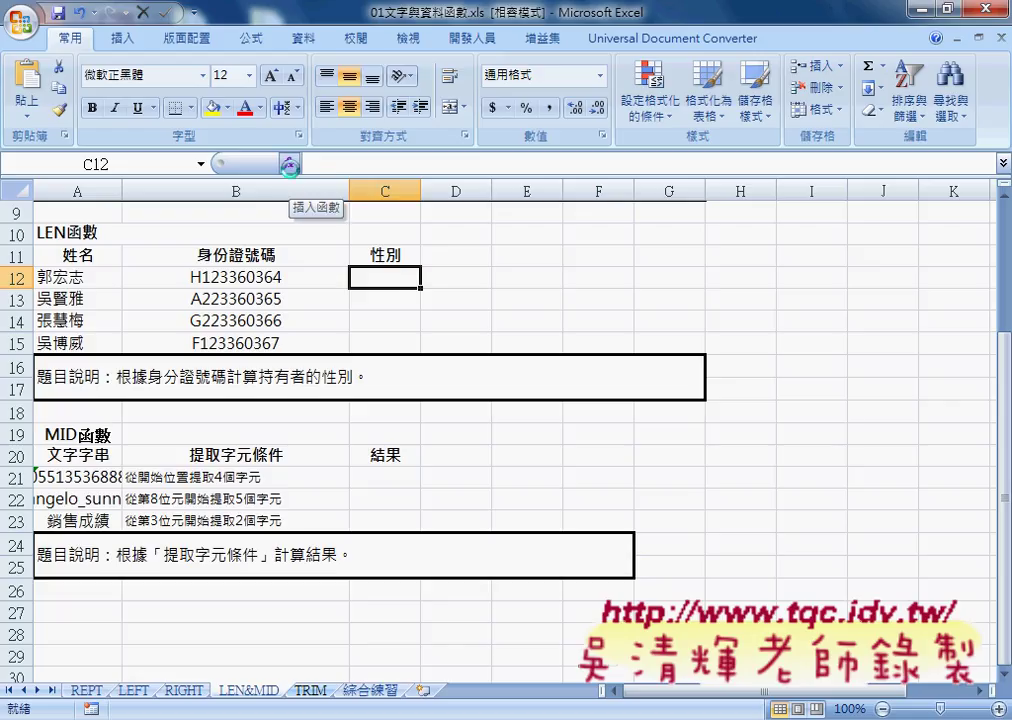
- Insert MID in C12 with Text B12, Start_num 2 and Num_chars 1
{"action": "left_click", "coordinate": [289, 165]}
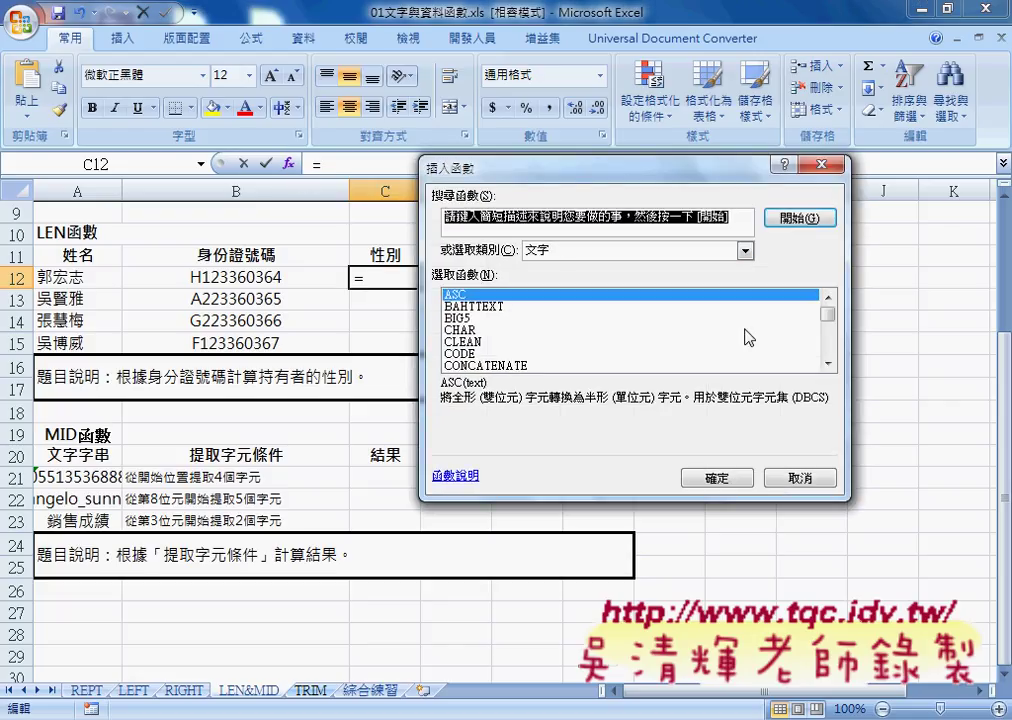
{"action": "left_click_drag", "start_coordinate": [832, 321], "coordinate": [832, 340]}
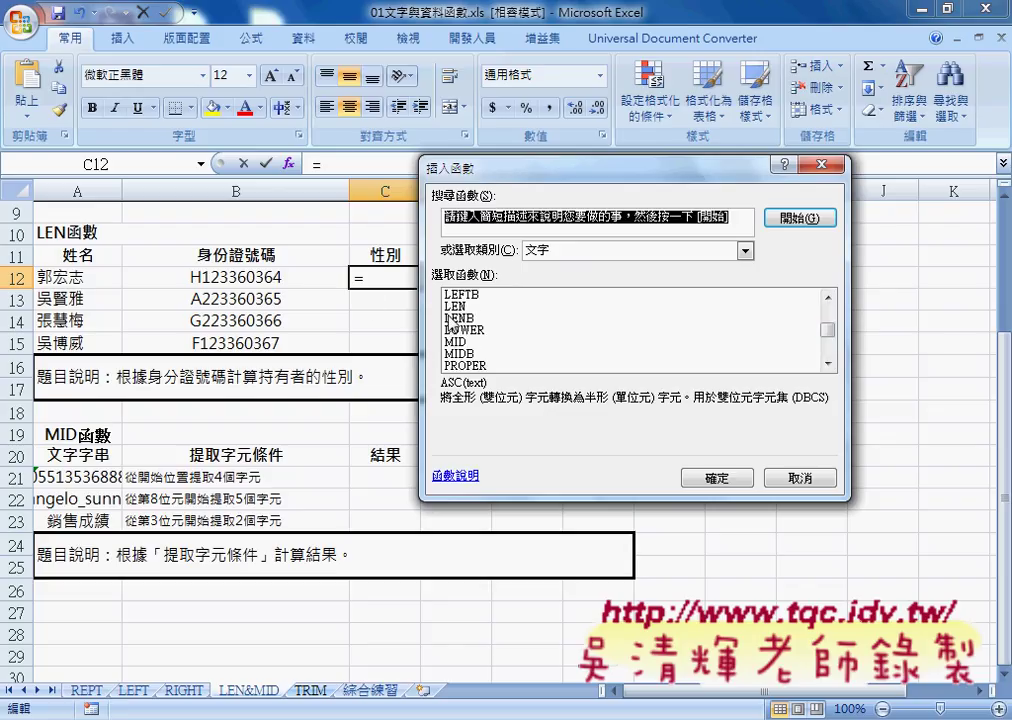
{"action": "left_click", "coordinate": [500, 341]}
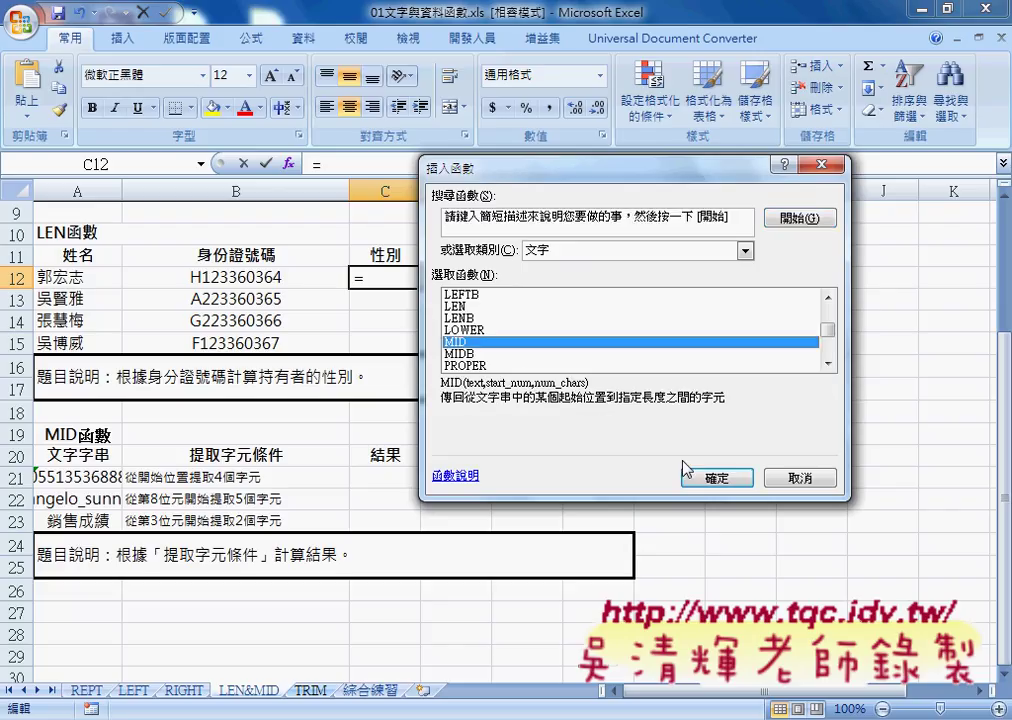
{"action": "left_click", "coordinate": [712, 477]}
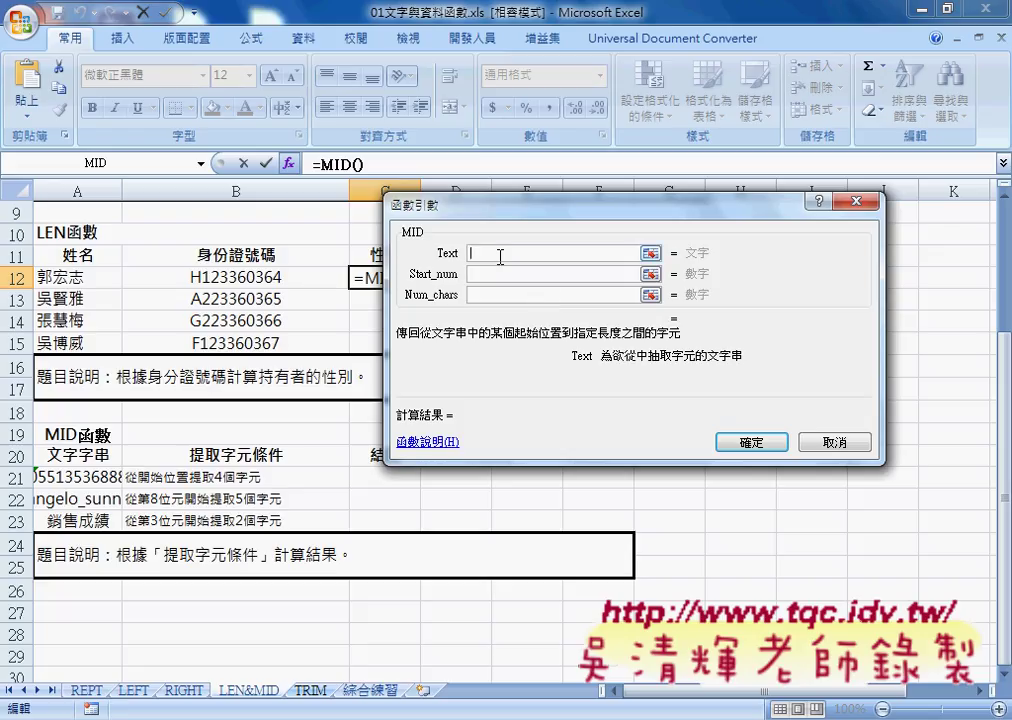
{"action": "left_click", "coordinate": [243, 279]}
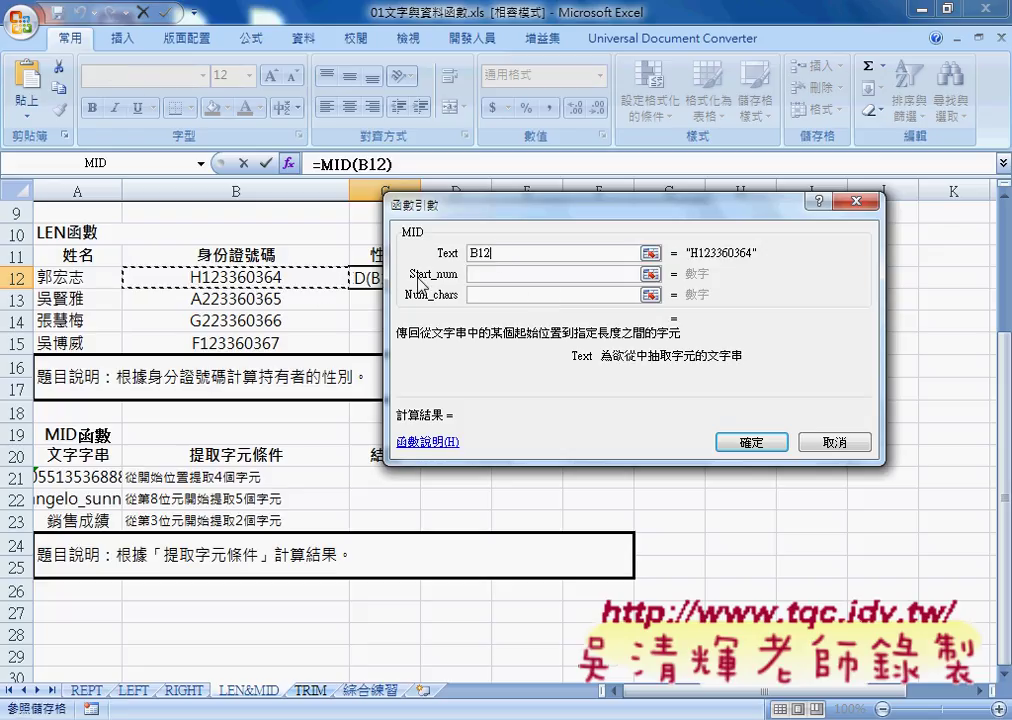
{"action": "key", "text": "Tab"}
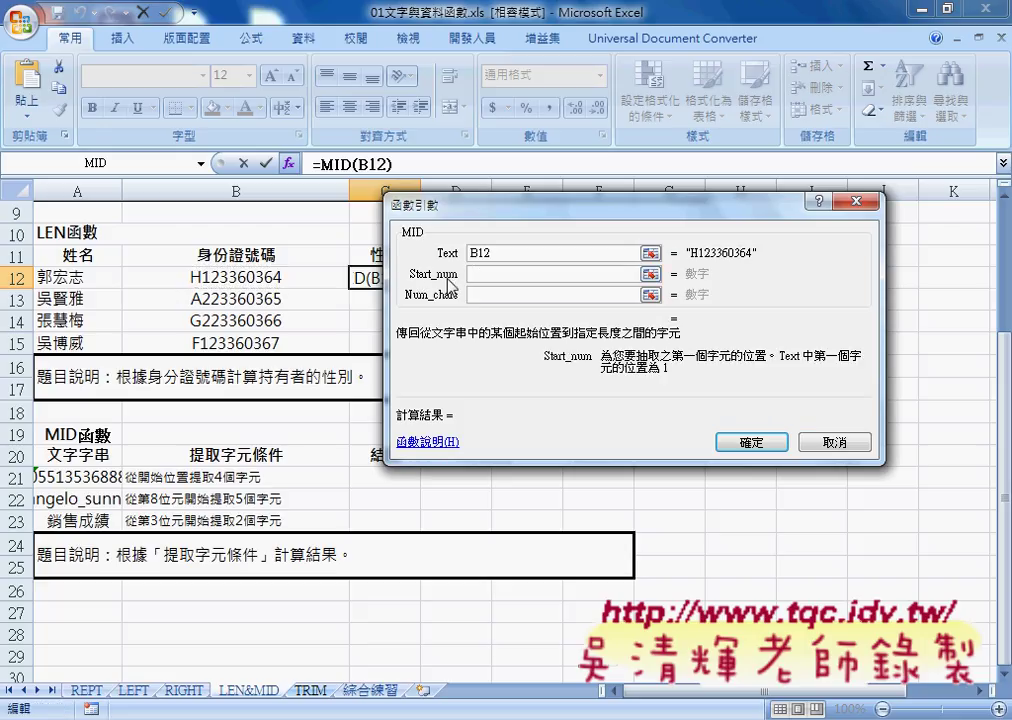
{"action": "type", "text": "2"}
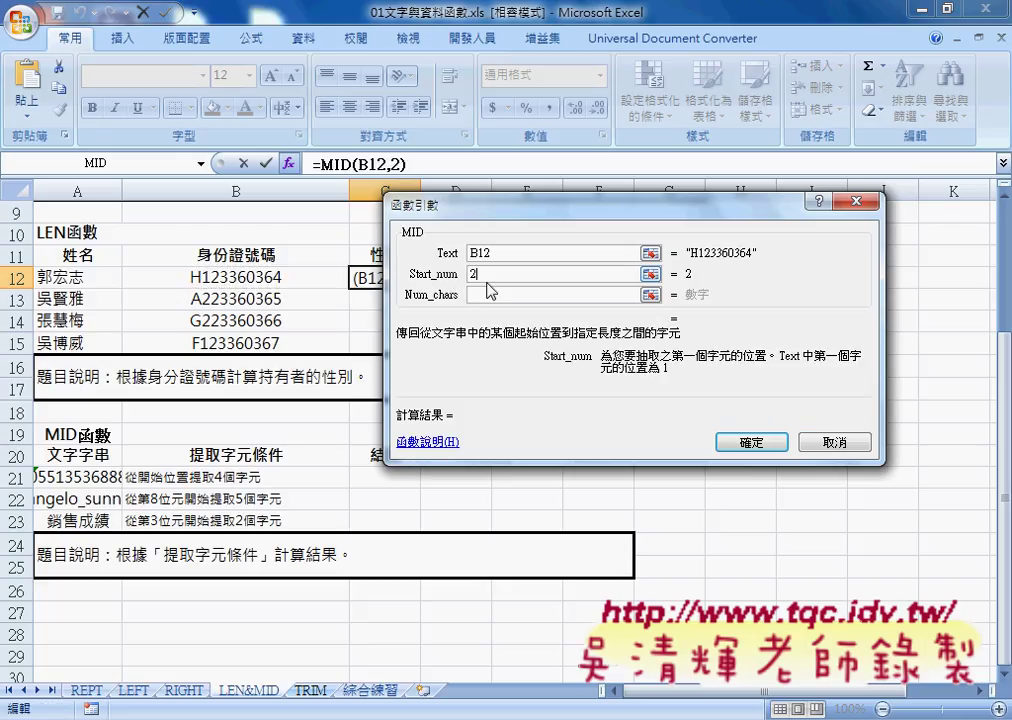
{"action": "left_click", "coordinate": [483, 296]}
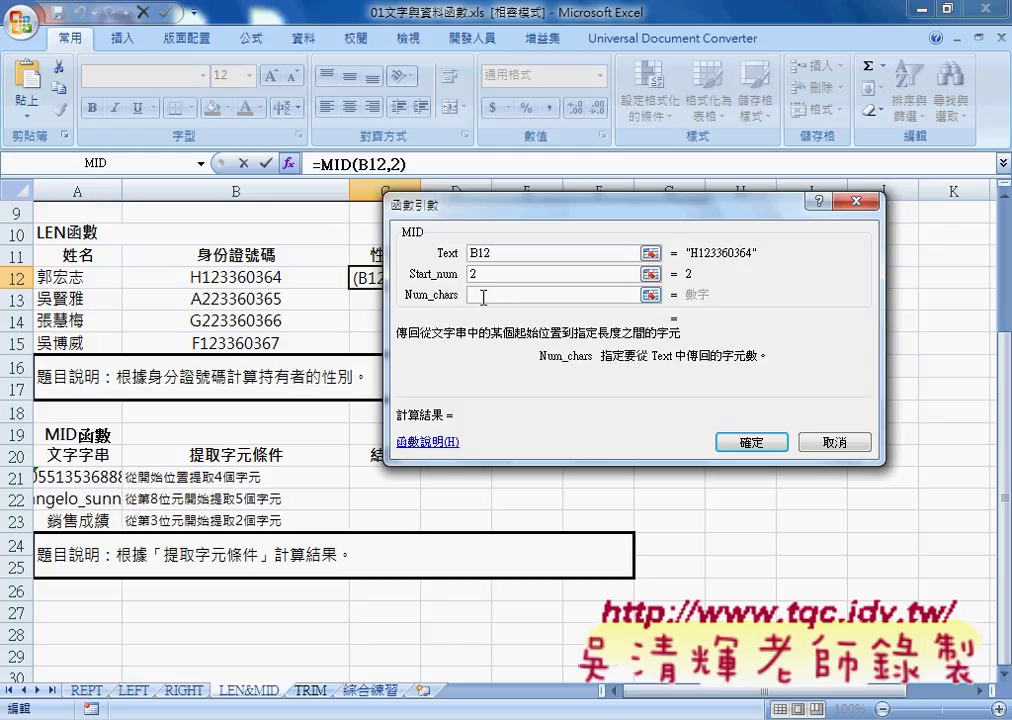
{"action": "left_click_drag", "start_coordinate": [508, 221], "coordinate": [537, 217]}
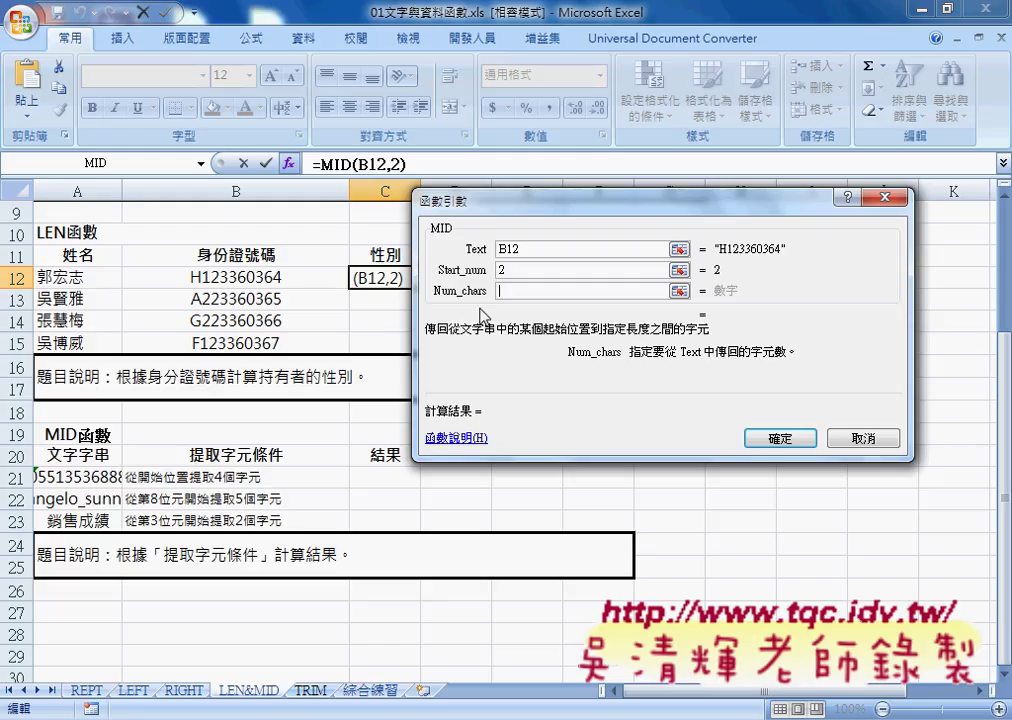
{"action": "type", "text": "1"}
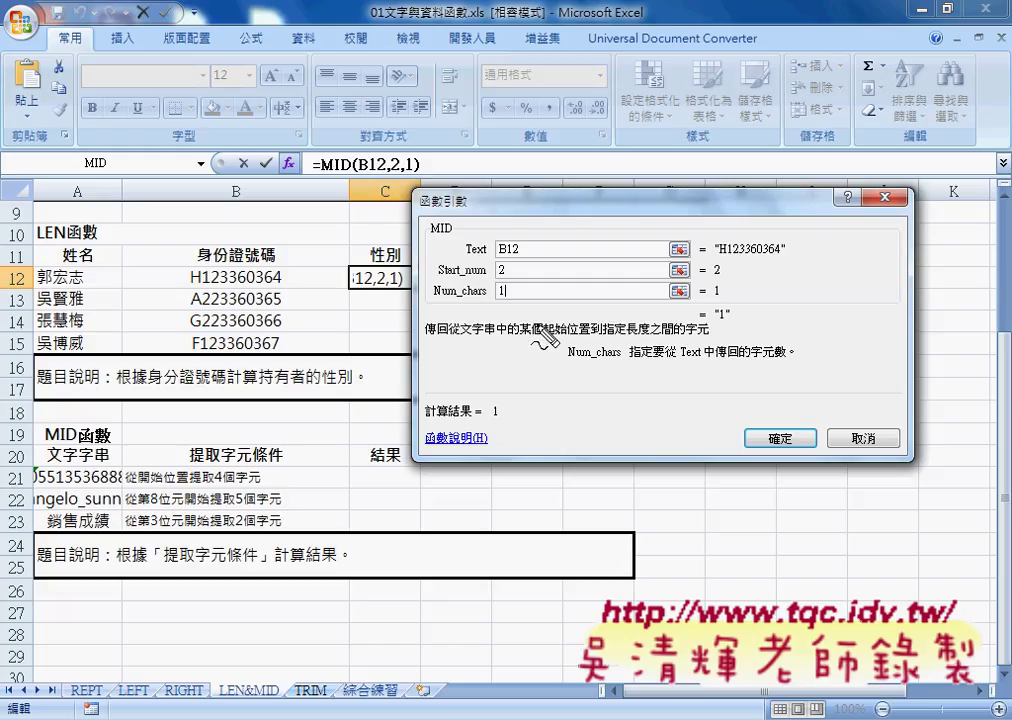
- Annotate with the pen that MID's result 1 is the text "1", not the number 1, then clear the ink
{"action": "left_click_drag", "start_coordinate": [726, 308], "coordinate": [733, 324]}
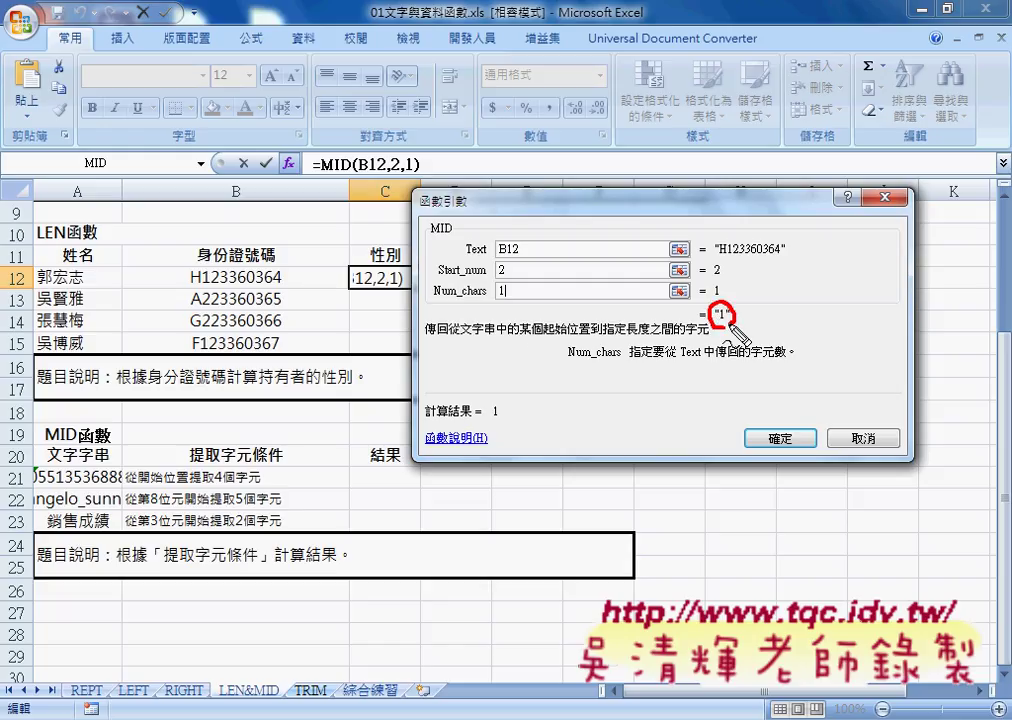
{"action": "mouse_move", "coordinate": [815, 367]}
{"action": "left_mouse_down"}
{"action": "mouse_move", "coordinate": [762, 320]}
{"action": "mouse_move", "coordinate": [759, 330]}
{"action": "left_mouse_up"}
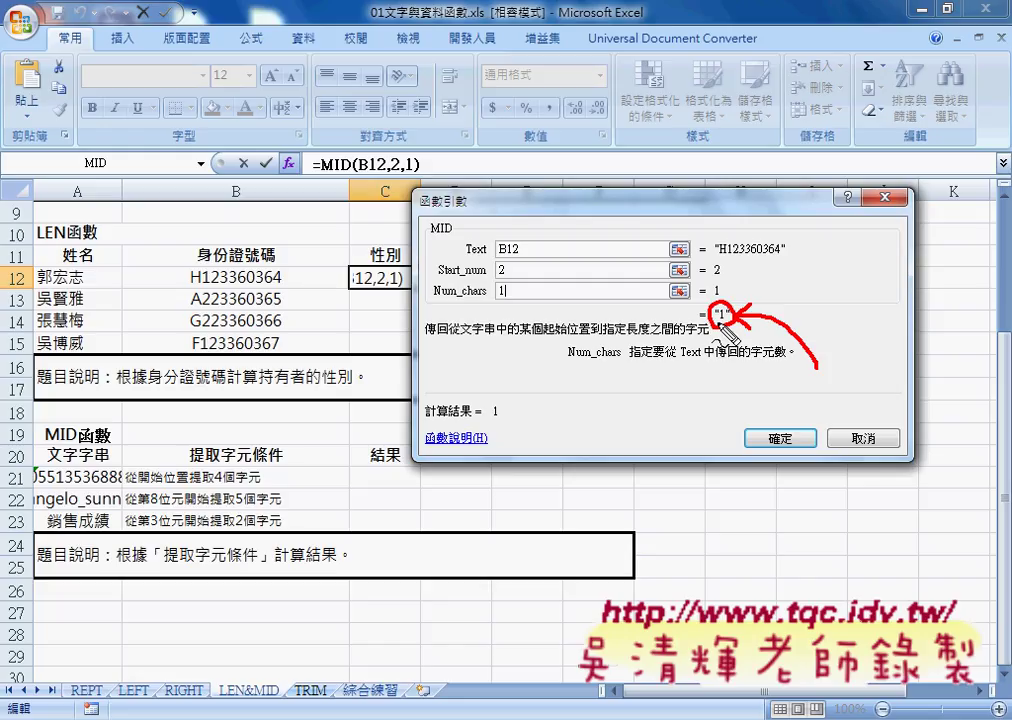
{"action": "left_click_drag", "start_coordinate": [816, 273], "coordinate": [816, 289]}
{"action": "mouse_move", "coordinate": [825, 273]}
{"action": "left_mouse_down"}
{"action": "mouse_move", "coordinate": [825, 289]}
{"action": "mouse_move", "coordinate": [866, 287]}
{"action": "mouse_move", "coordinate": [843, 312]}
{"action": "mouse_move", "coordinate": [858, 332]}
{"action": "left_mouse_up"}
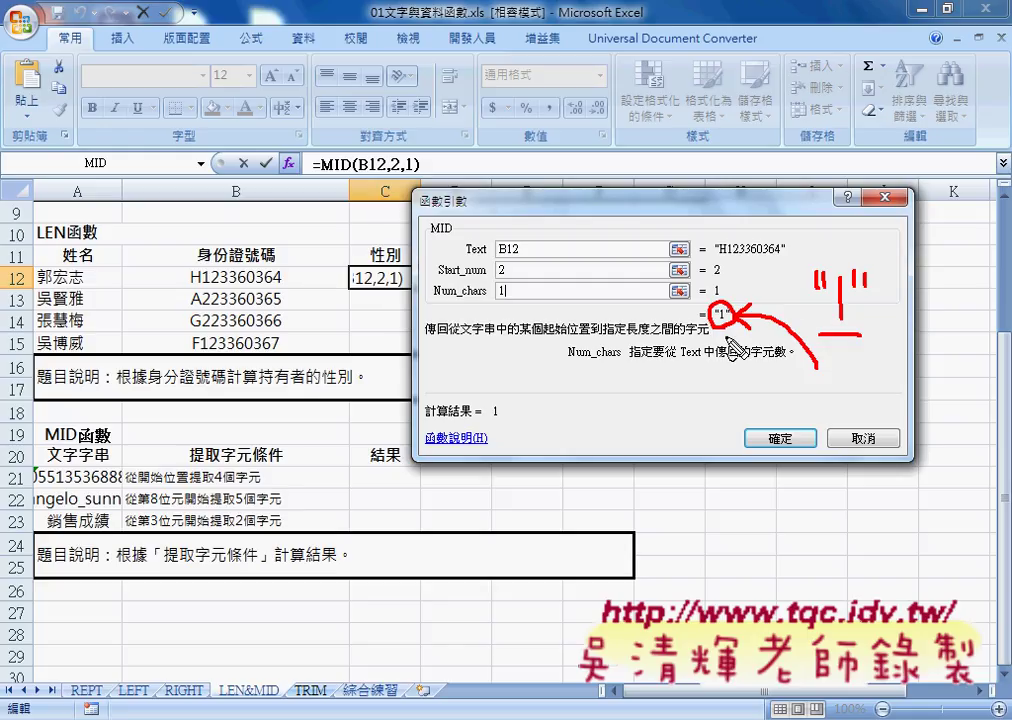
{"action": "left_click_drag", "start_coordinate": [795, 383], "coordinate": [795, 418]}
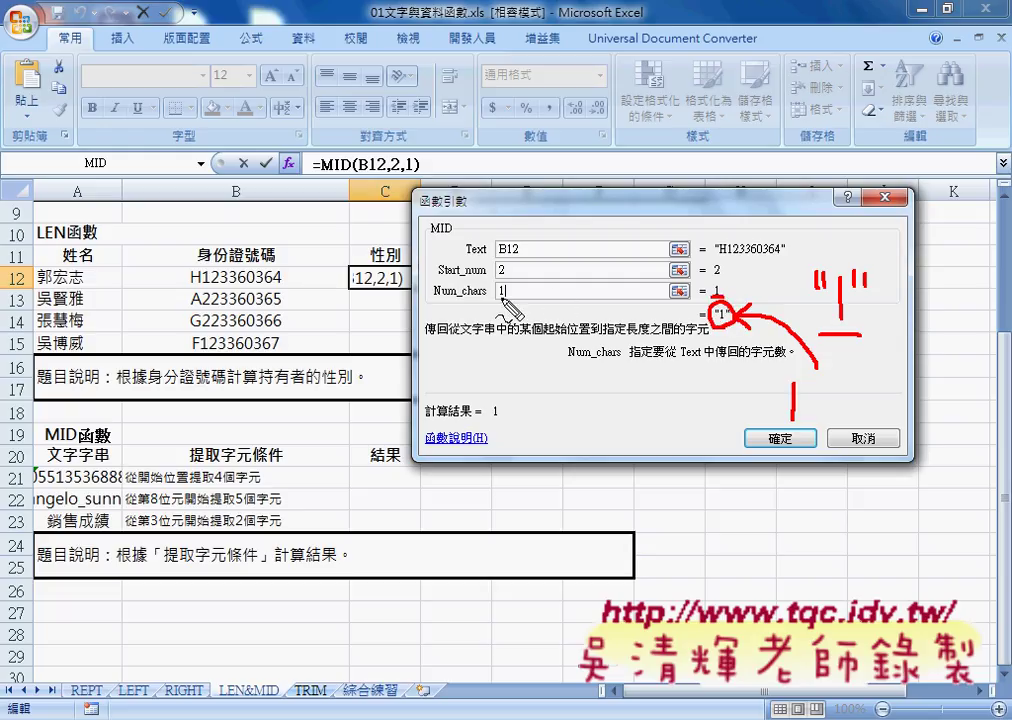
{"action": "left_click_drag", "start_coordinate": [497, 297], "coordinate": [507, 297]}
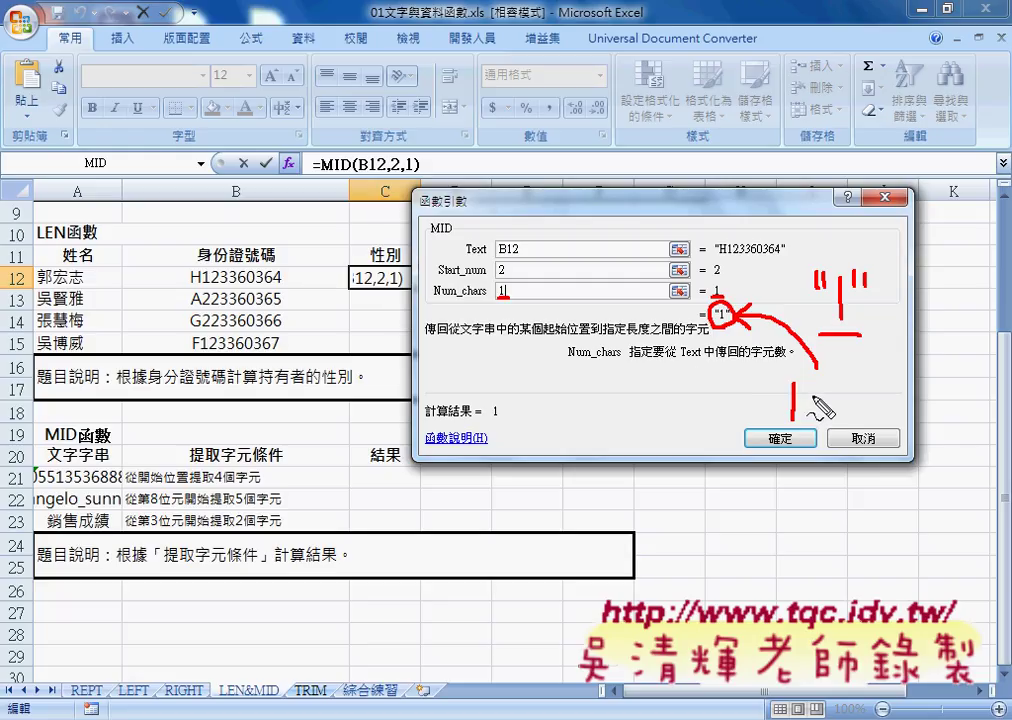
{"action": "mouse_move", "coordinate": [797, 396]}
{"action": "left_mouse_down"}
{"action": "mouse_move", "coordinate": [842, 403]}
{"action": "mouse_move", "coordinate": [861, 392]}
{"action": "left_mouse_up"}
{"action": "left_click_drag", "start_coordinate": [870, 373], "coordinate": [873, 390]}
{"action": "left_click_drag", "start_coordinate": [886, 378], "coordinate": [888, 417]}
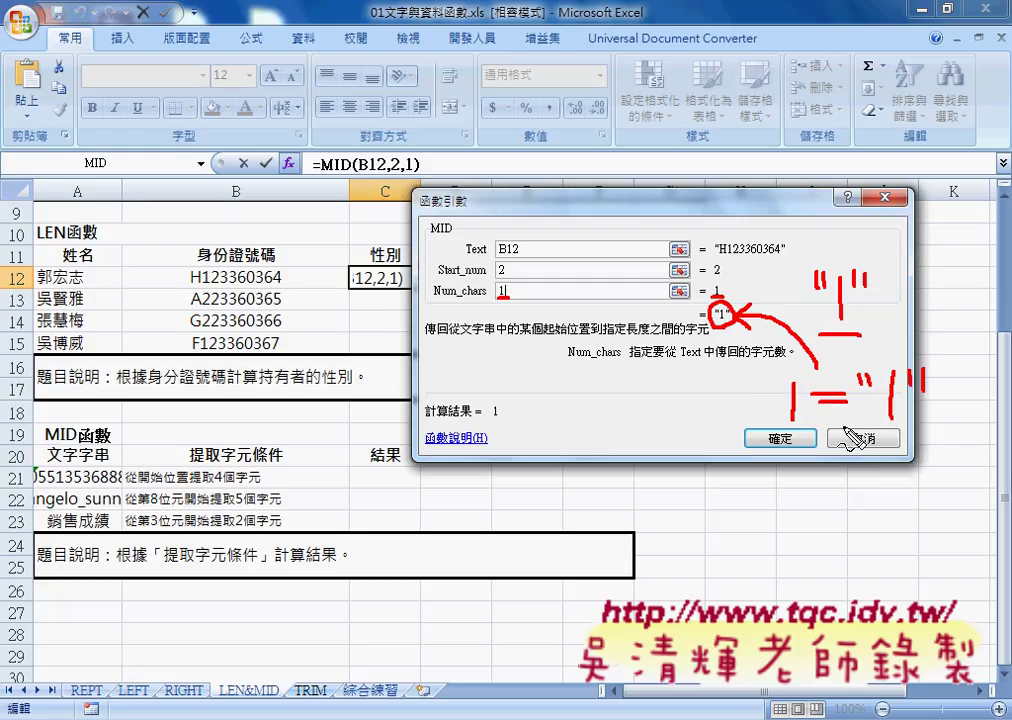
{"action": "left_click_drag", "start_coordinate": [921, 369], "coordinate": [922, 394]}
{"action": "left_click_drag", "start_coordinate": [838, 387], "coordinate": [829, 419]}
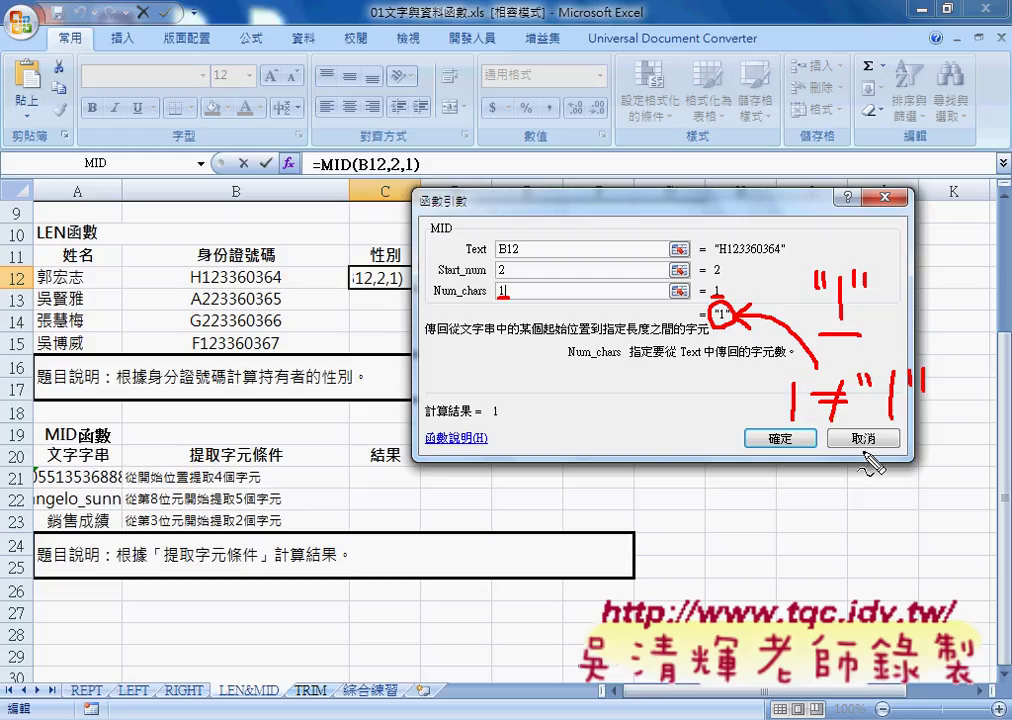
{"action": "key", "text": "Escape"}
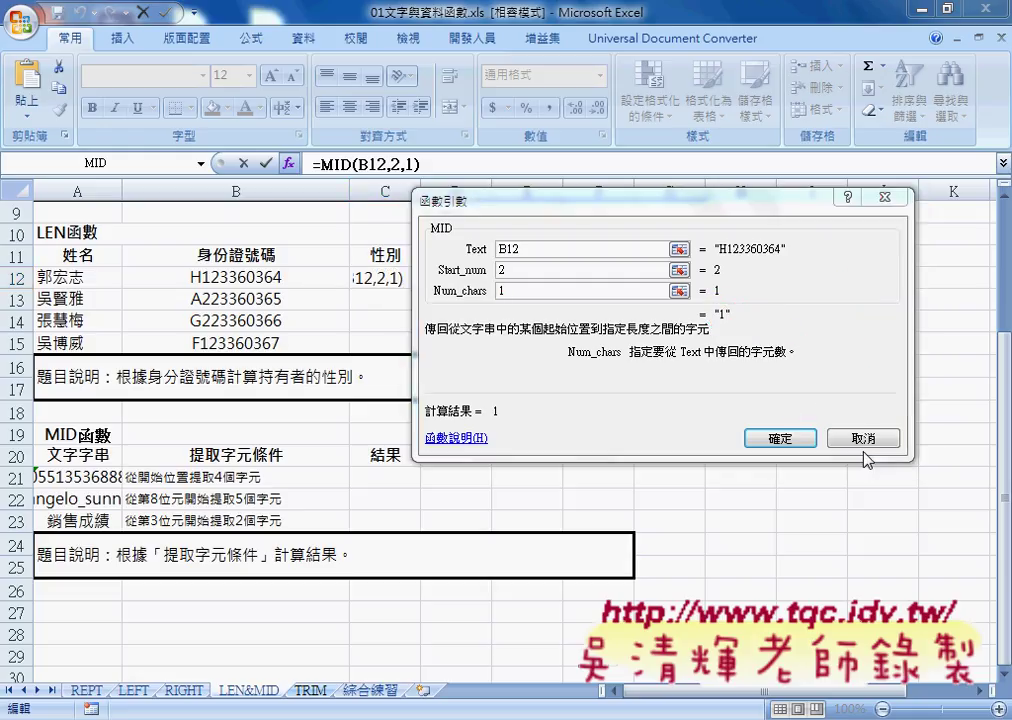
- Confirm MID(B12,2,1) in C12, then cut that expression out of the formula bar
{"action": "left_click", "coordinate": [790, 438]}
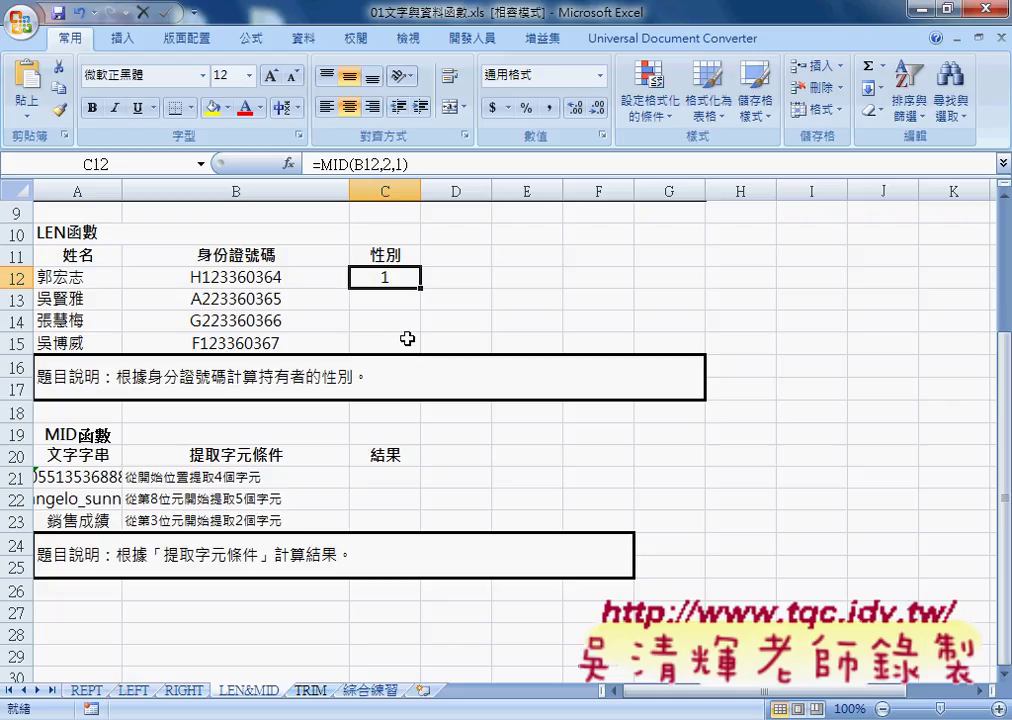
{"action": "left_click_drag", "start_coordinate": [318, 163], "coordinate": [420, 163]}
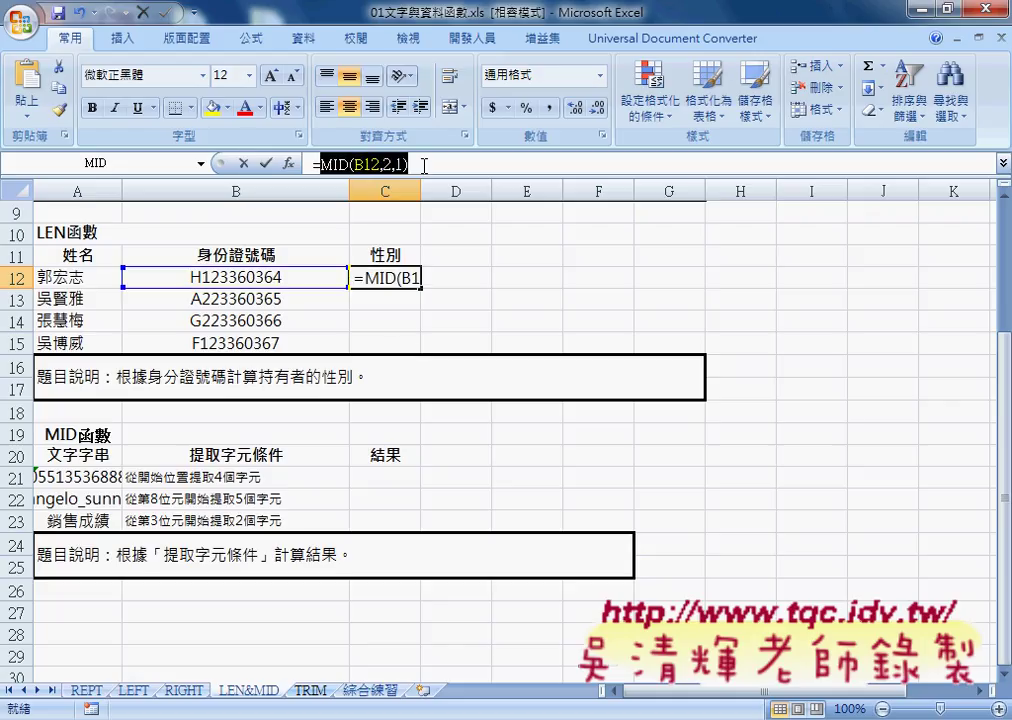
{"action": "right_click", "coordinate": [386, 164]}
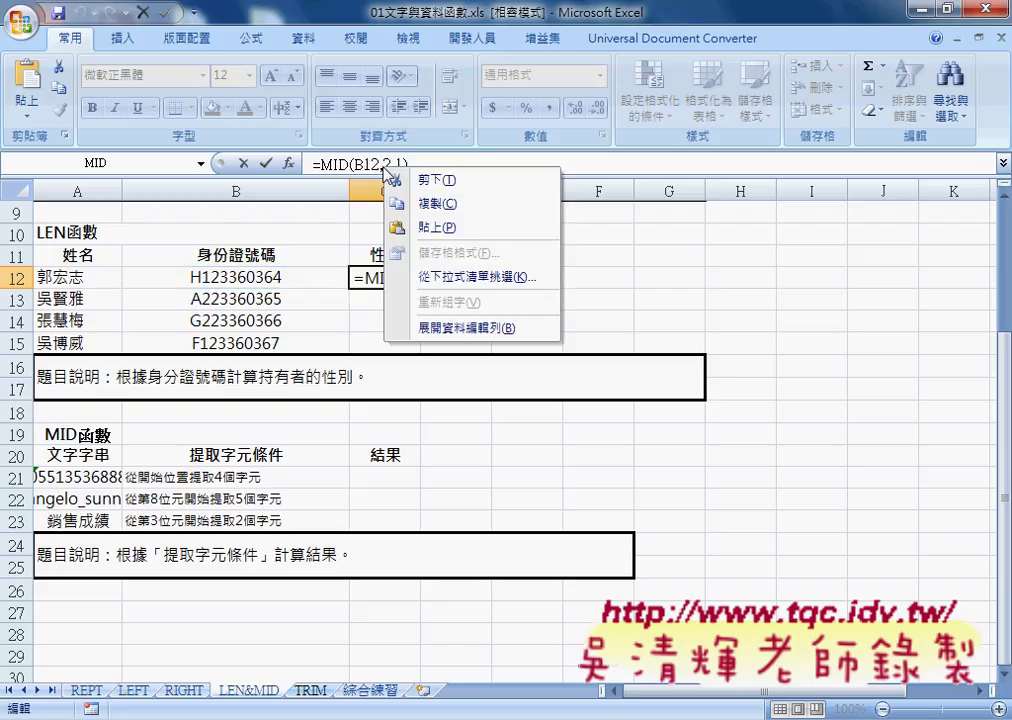
{"action": "left_click", "coordinate": [418, 184]}
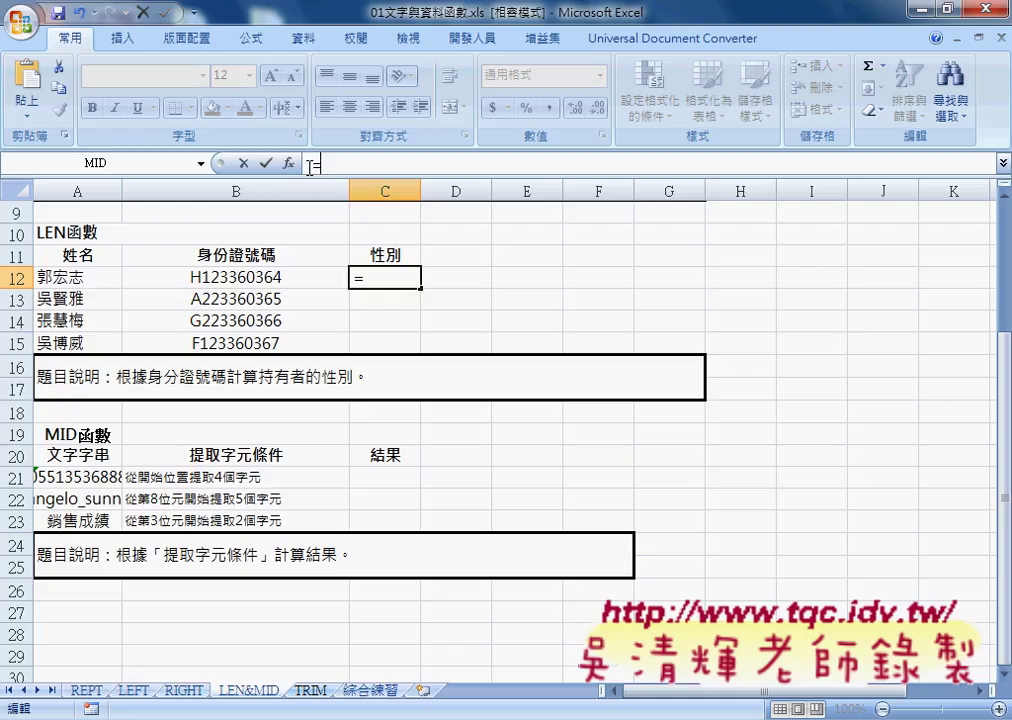
- Choose the IF function from the 邏輯 category for C12
{"action": "left_click", "coordinate": [289, 163]}
{"action": "left_click", "coordinate": [620, 246]}
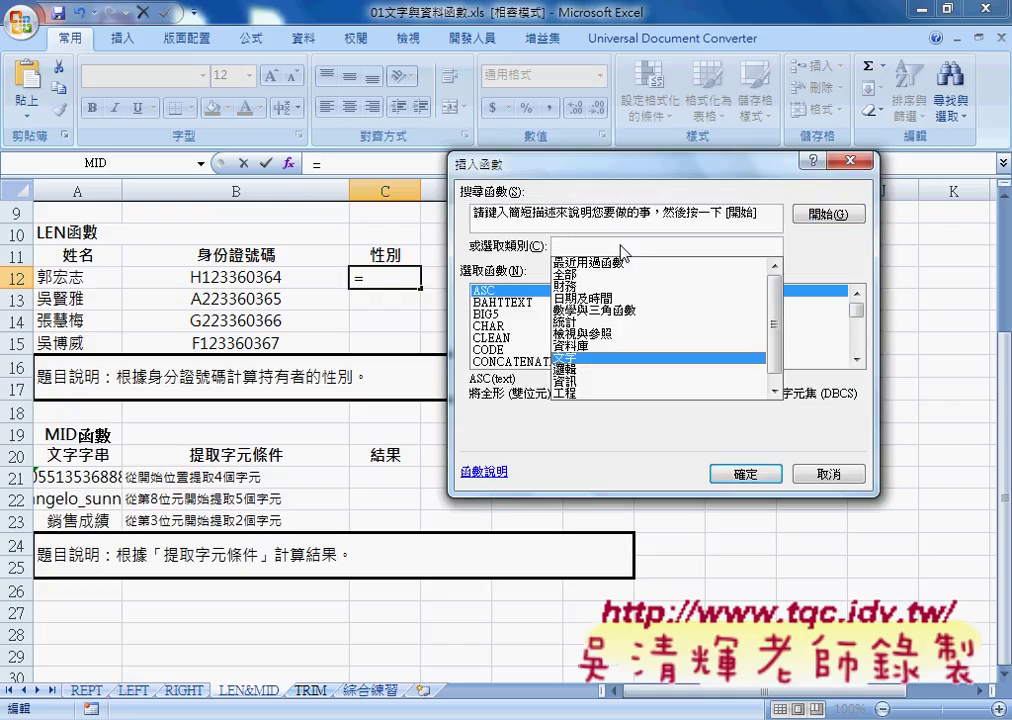
{"action": "left_click", "coordinate": [623, 369]}
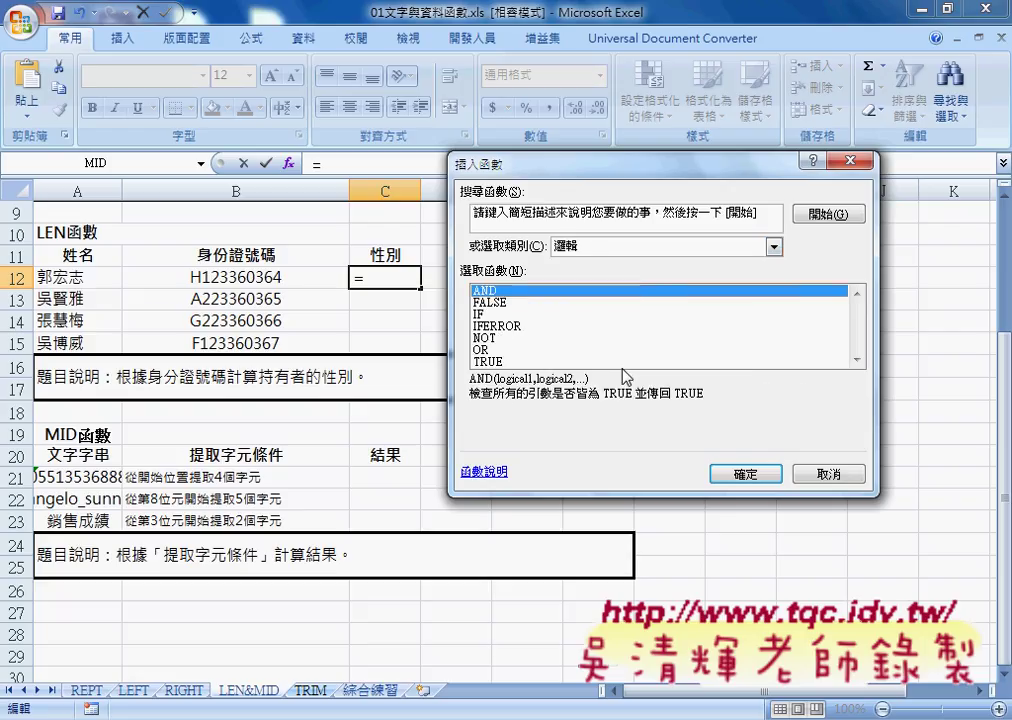
{"action": "left_click", "coordinate": [486, 314]}
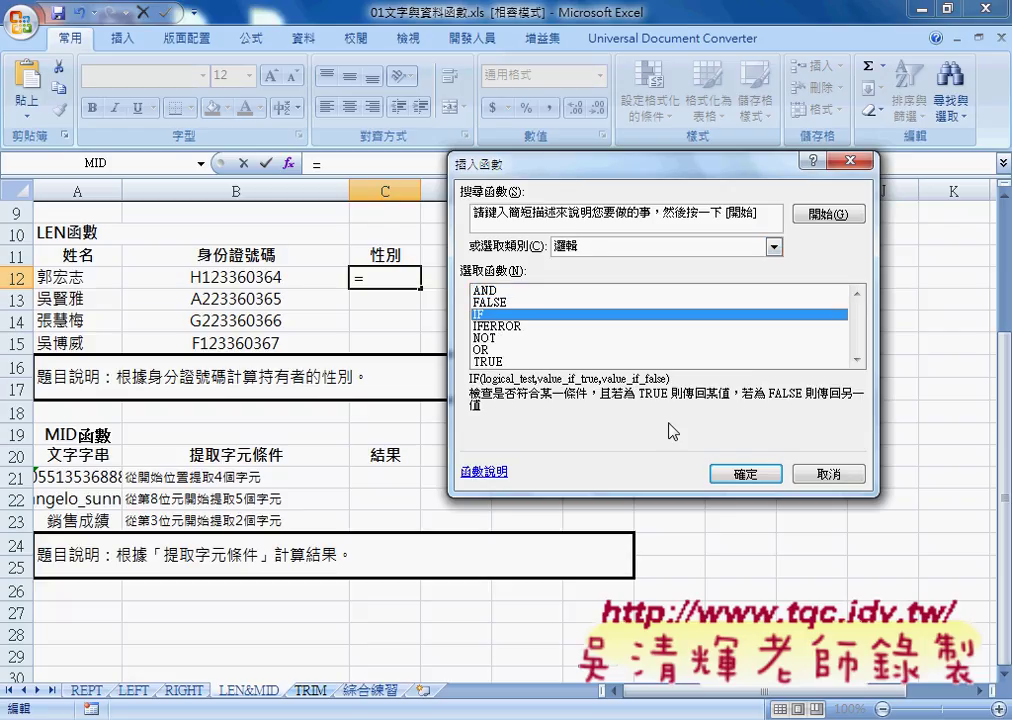
{"action": "left_click", "coordinate": [744, 476]}
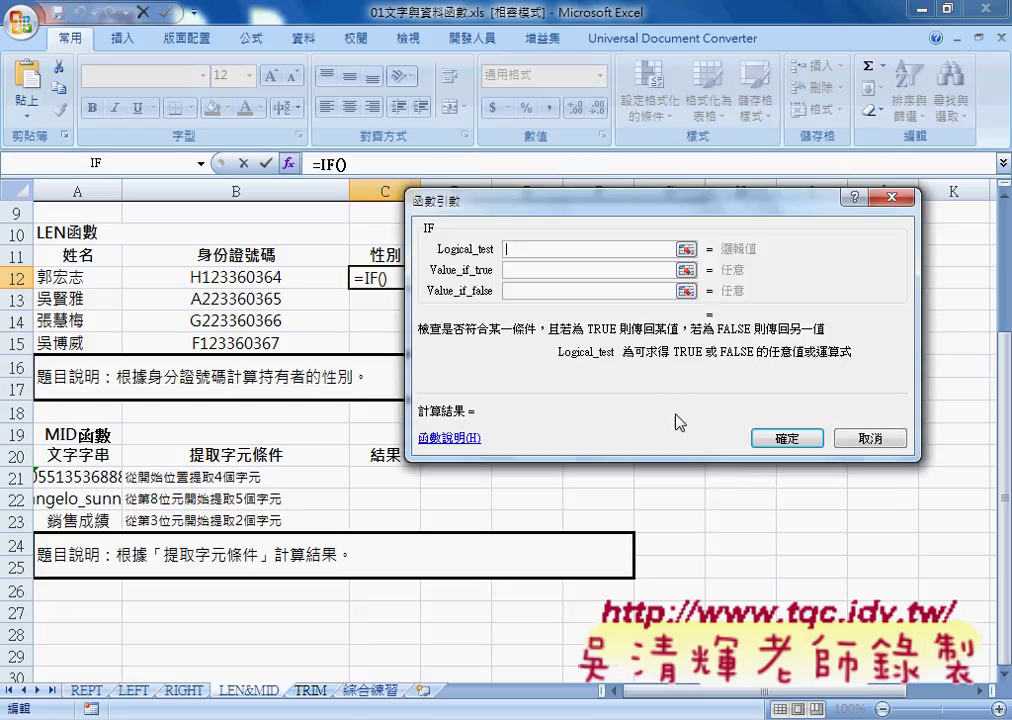
- Paste MID(B12,2,1) into Logical_test and complete it as MID(B12,2,1)=1
{"action": "right_click", "coordinate": [566, 248]}
{"action": "left_click", "coordinate": [597, 308]}
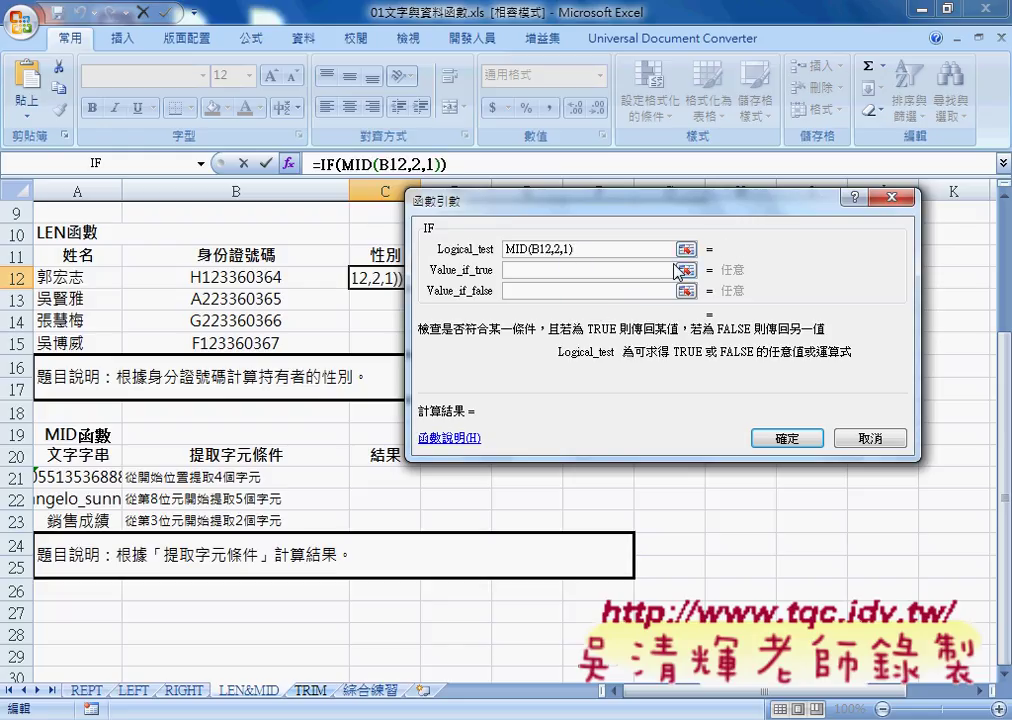
{"action": "type", "text": "="}
{"action": "type", "text": "1"}
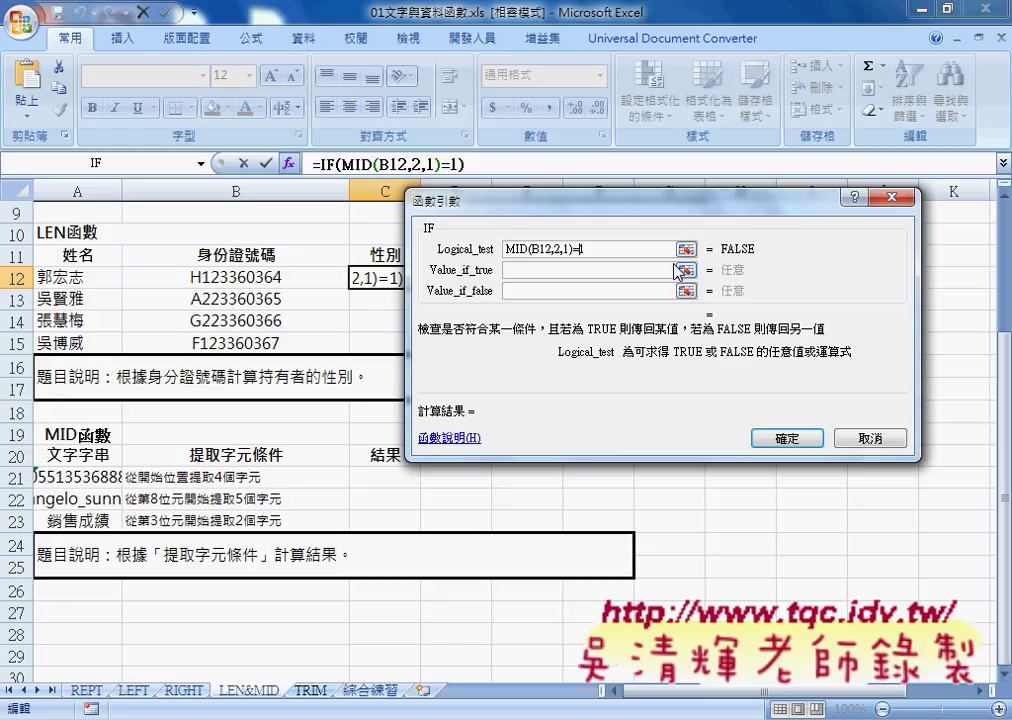
{"action": "key", "text": "BackSpace"}
{"action": "type", "text": "\"1"}
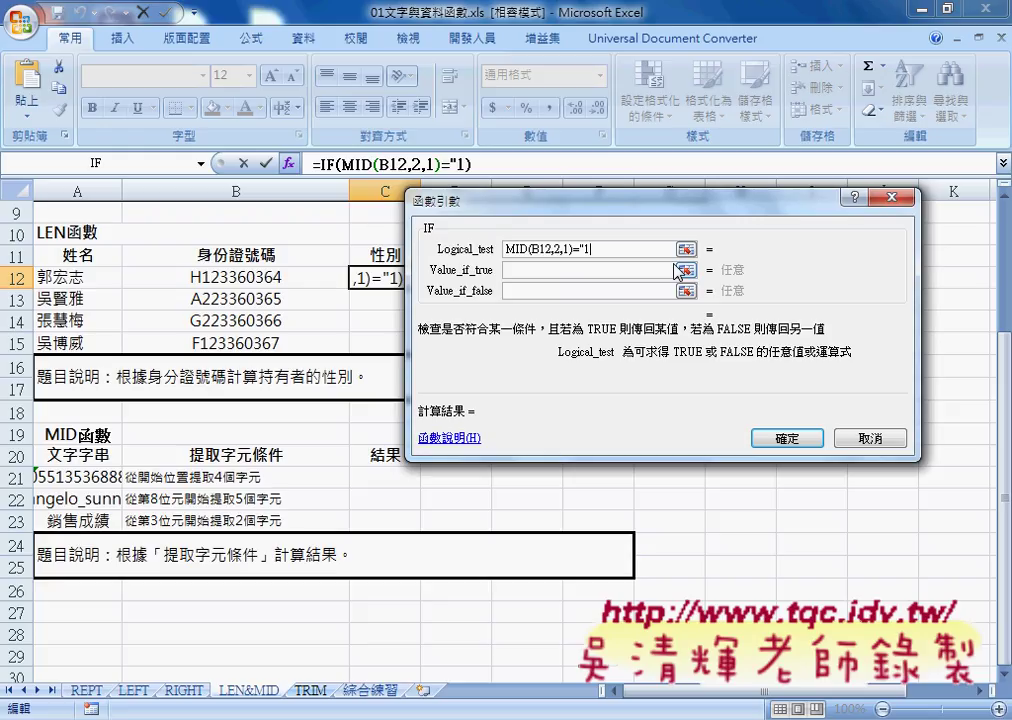
{"action": "type", "text": "\""}
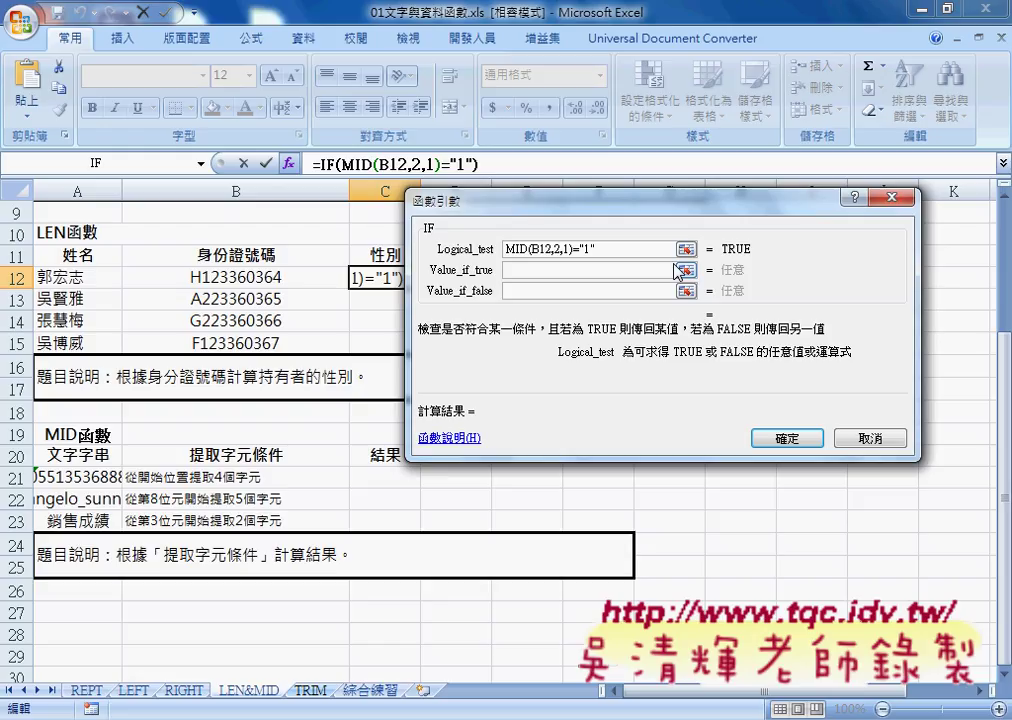
{"action": "key", "text": "BackSpace"}
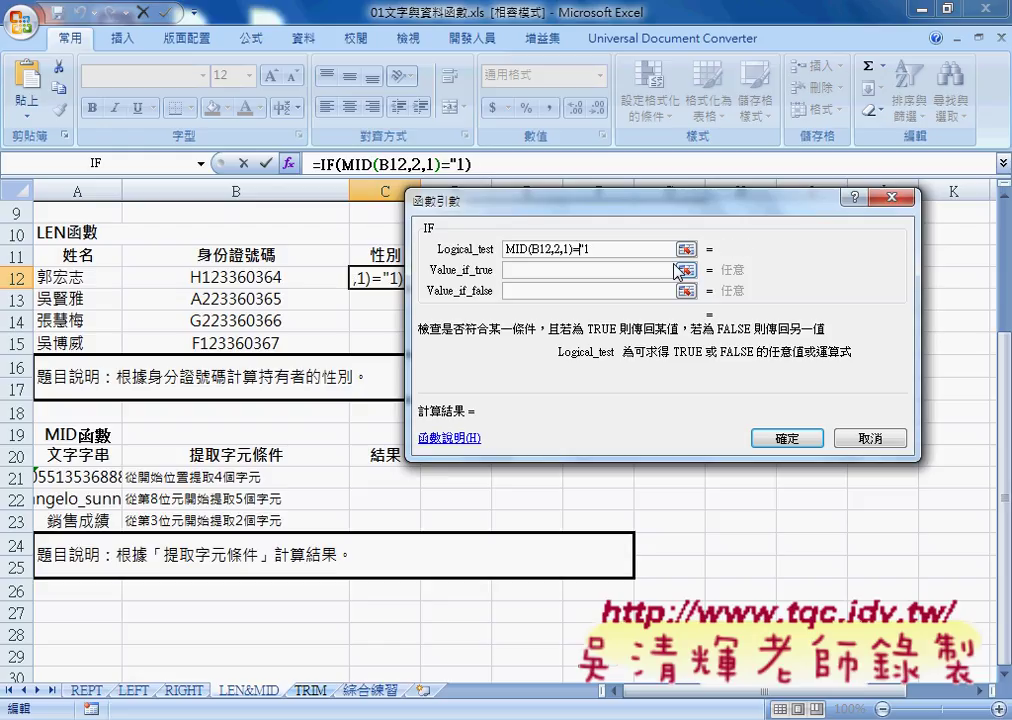
{"action": "key", "text": "BackSpace"}
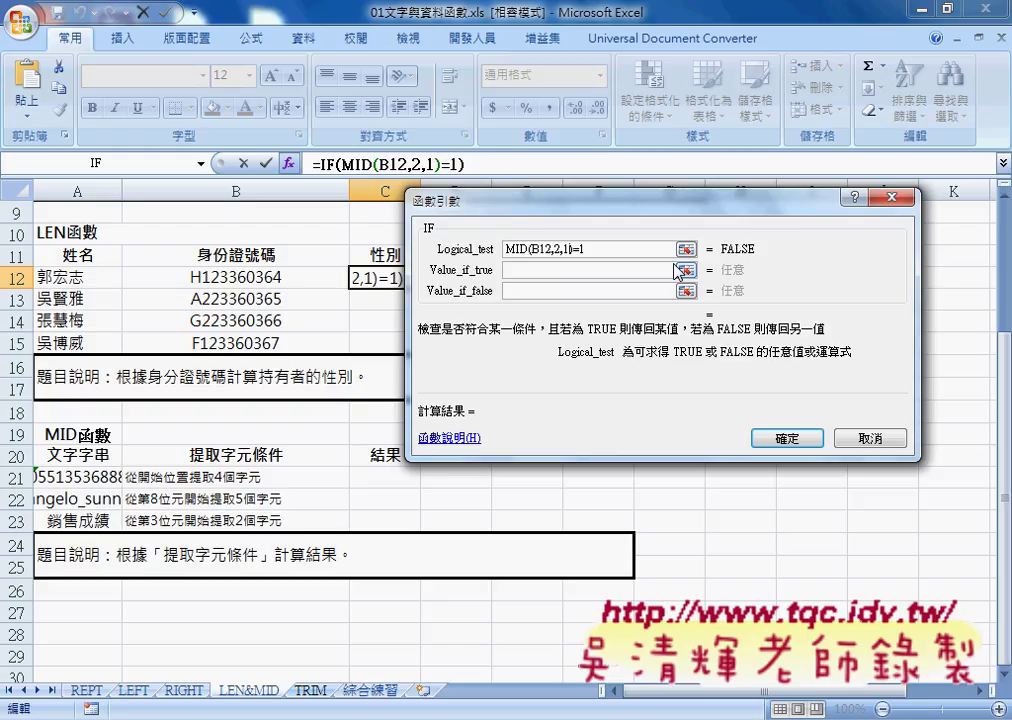
{"action": "key", "text": "Left"}
{"action": "key", "text": "Left"}
{"action": "key", "text": "Left"}
- Mark up in red ink that the test should compare with the quoted "1", then clear the ink
{"action": "left_click_drag", "start_coordinate": [506, 260], "coordinate": [570, 258]}
{"action": "mouse_move", "coordinate": [516, 170]}
{"action": "left_mouse_down"}
{"action": "mouse_move", "coordinate": [540, 212]}
{"action": "mouse_move", "coordinate": [548, 183]}
{"action": "left_mouse_up"}
{"action": "mouse_move", "coordinate": [557, 168]}
{"action": "left_mouse_down"}
{"action": "mouse_move", "coordinate": [557, 195]}
{"action": "mouse_move", "coordinate": [570, 185]}
{"action": "mouse_move", "coordinate": [637, 197]}
{"action": "mouse_move", "coordinate": [624, 206]}
{"action": "left_mouse_up"}
{"action": "left_click_drag", "start_coordinate": [668, 165], "coordinate": [668, 212]}
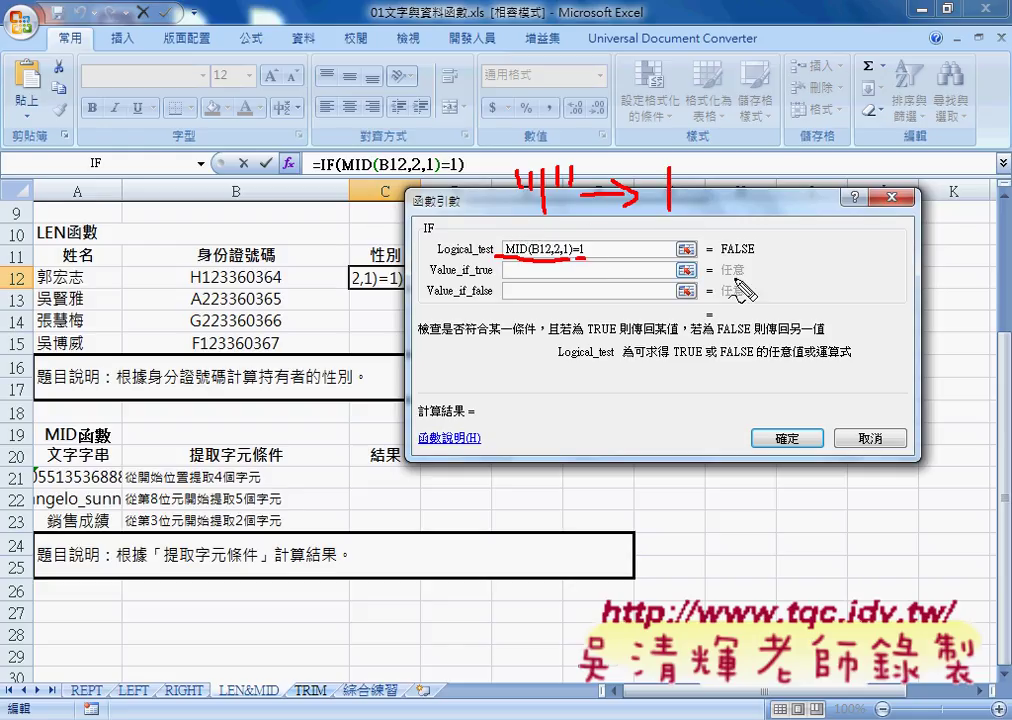
{"action": "left_click_drag", "start_coordinate": [512, 214], "coordinate": [573, 155]}
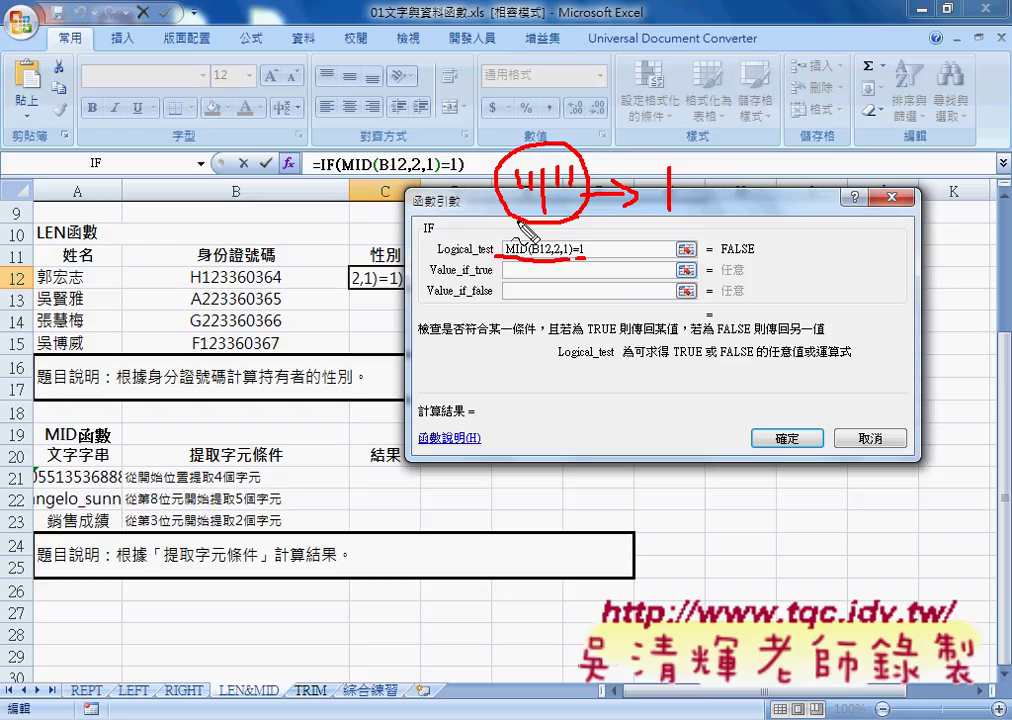
{"action": "key", "text": "Escape"}
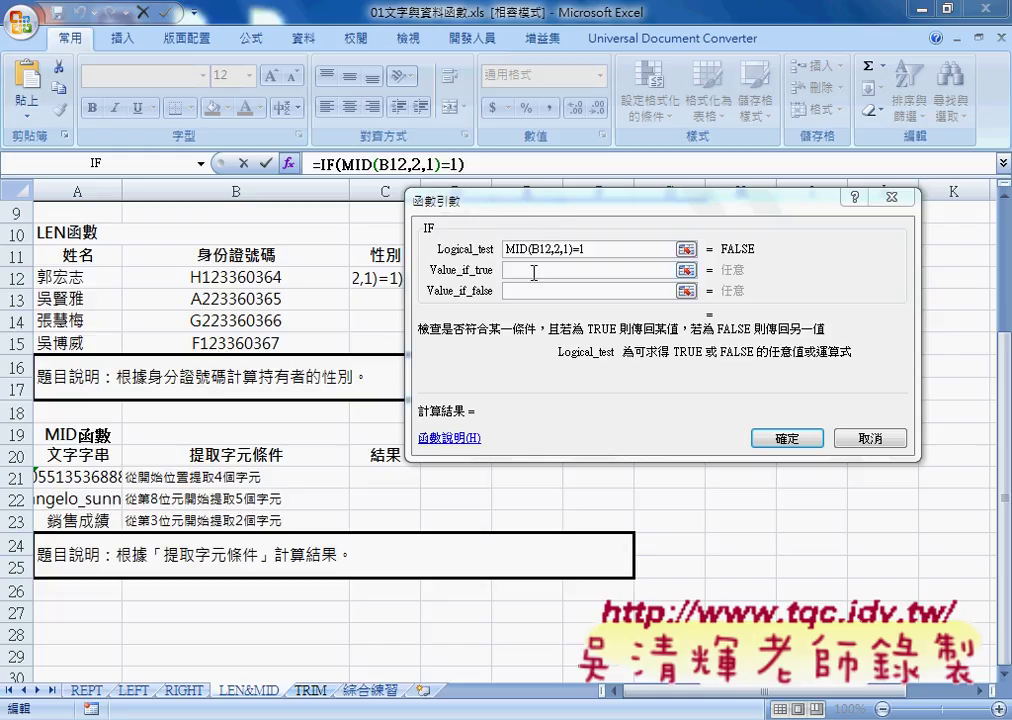
- Set the IF test to MID(B12,2,1)="1" with 男 if true and 女 if false
{"action": "left_click", "coordinate": [549, 271]}
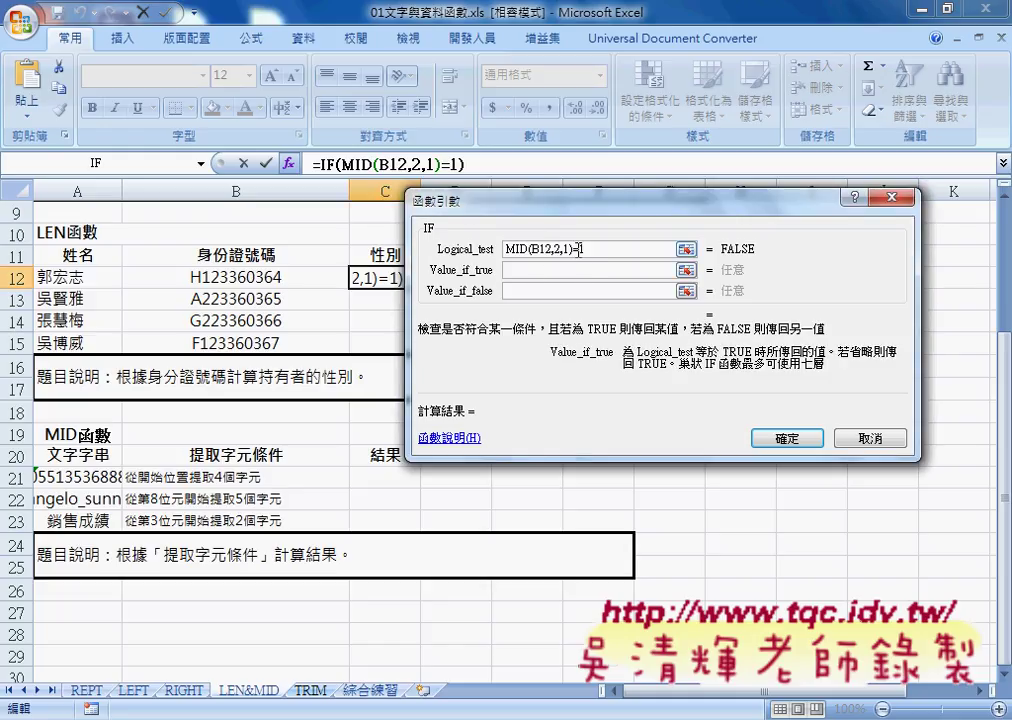
{"action": "left_click", "coordinate": [590, 249]}
{"action": "type", "text": "\"1"}
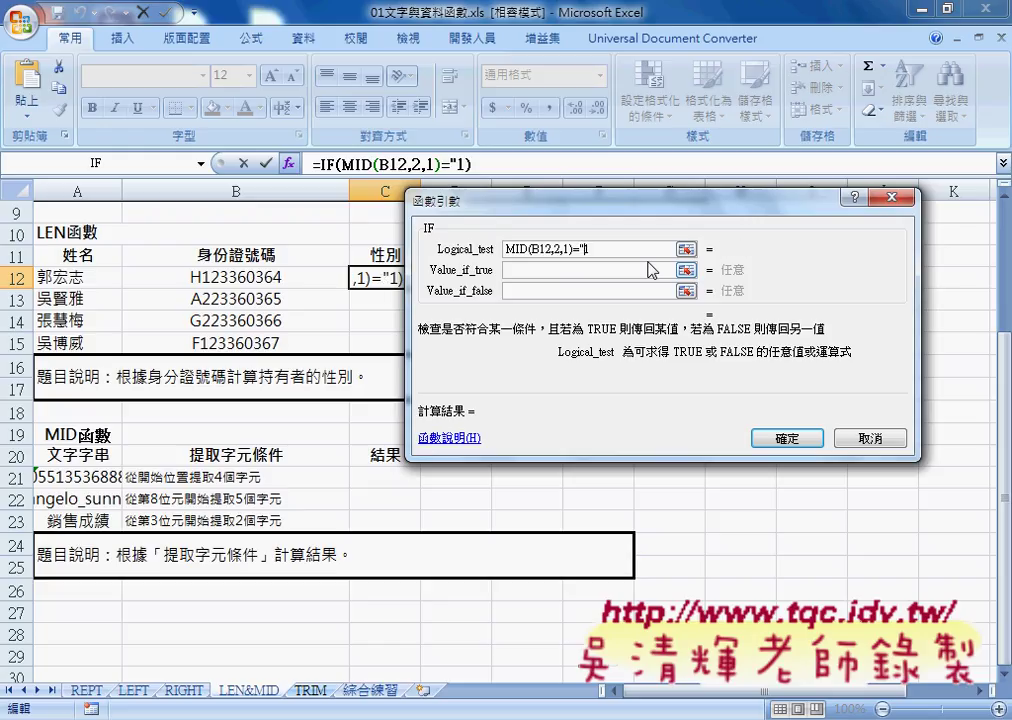
{"action": "type", "text": "\""}
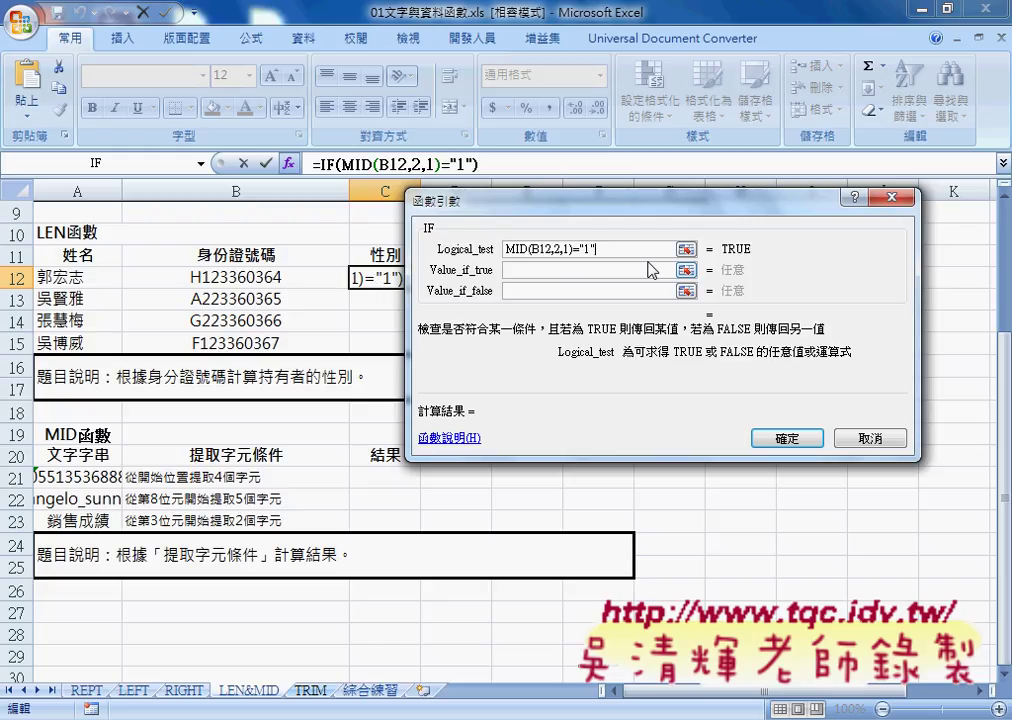
{"action": "left_click", "coordinate": [609, 271]}
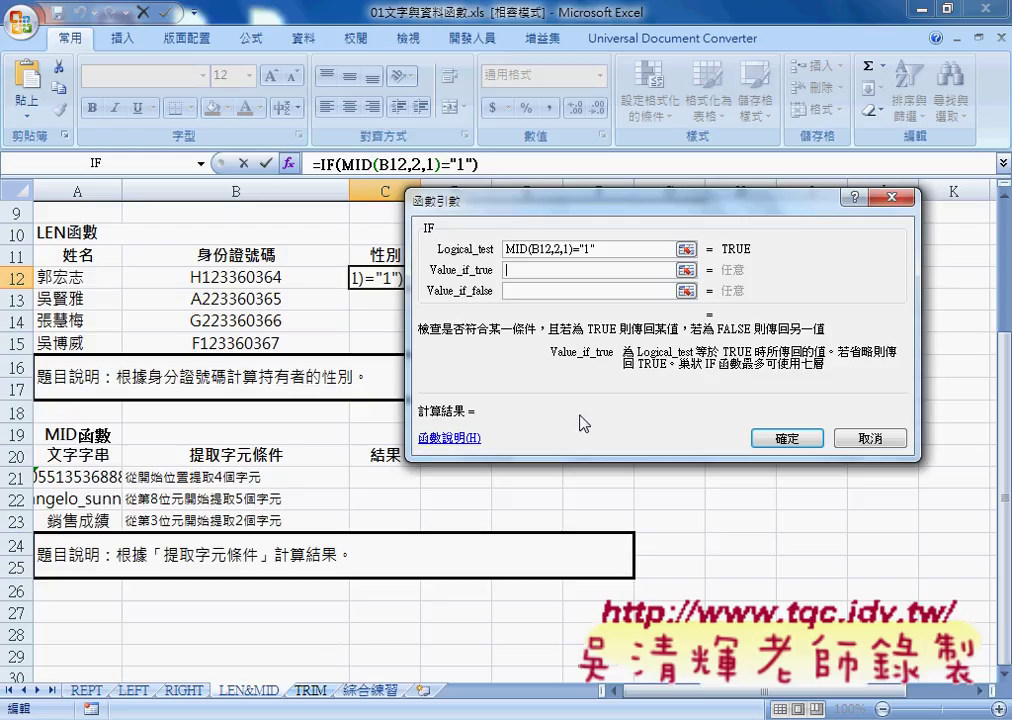
{"action": "type", "text": "男"}
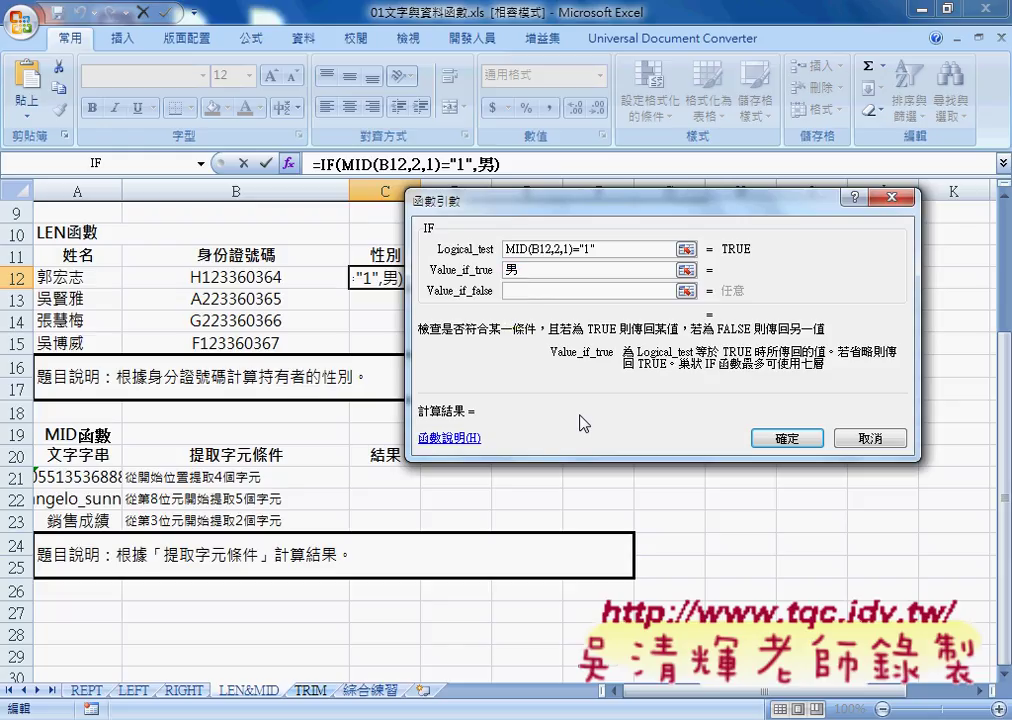
{"action": "key", "text": "Tab"}
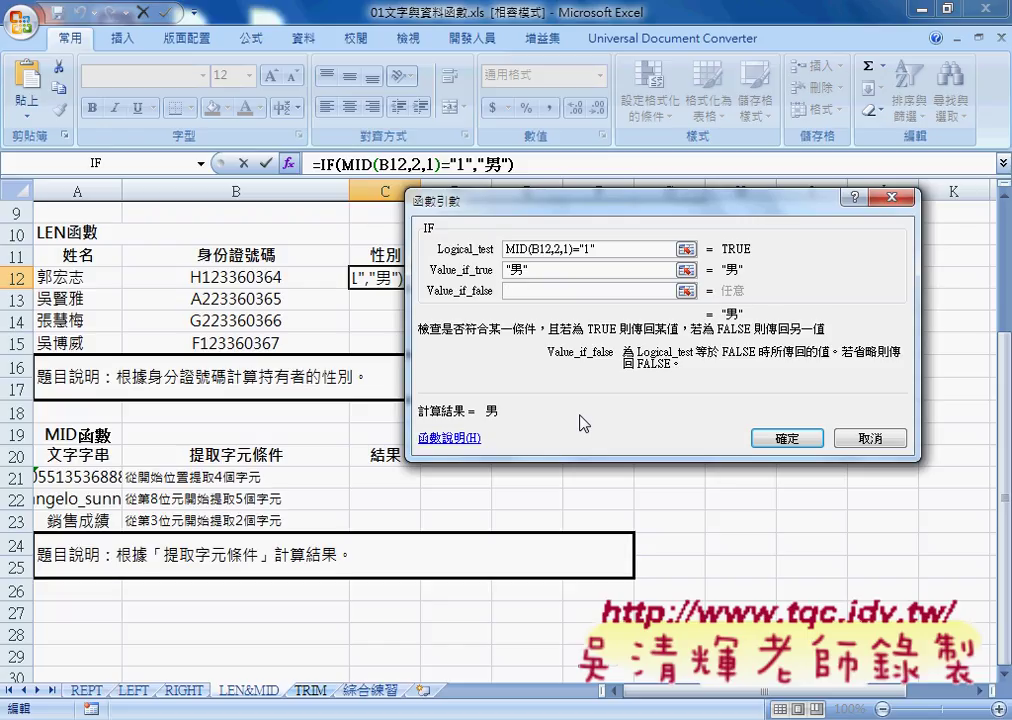
{"action": "type", "text": "女"}
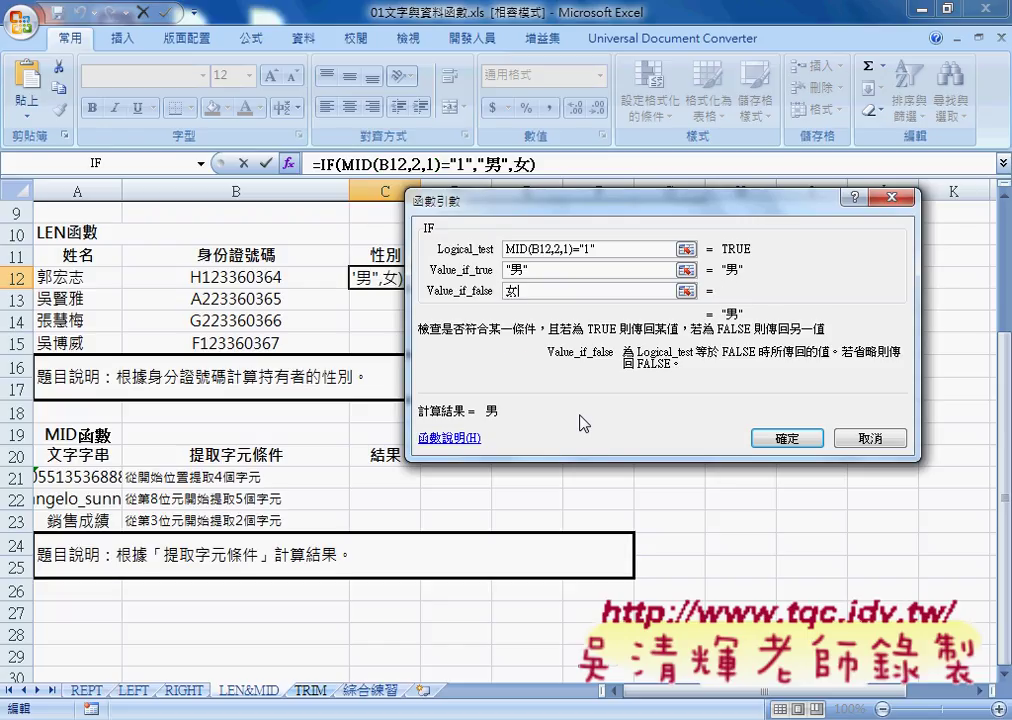
{"action": "scroll", "coordinate": [583, 422], "scroll_direction": "up", "scroll_amount": 2}
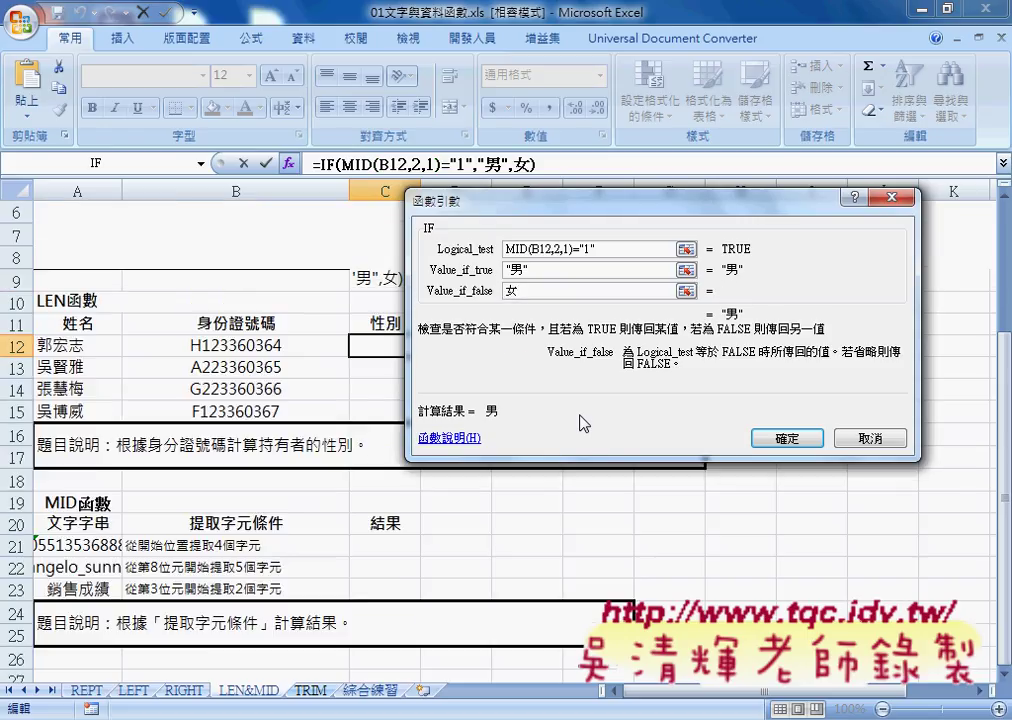
{"action": "left_click", "coordinate": [615, 270]}
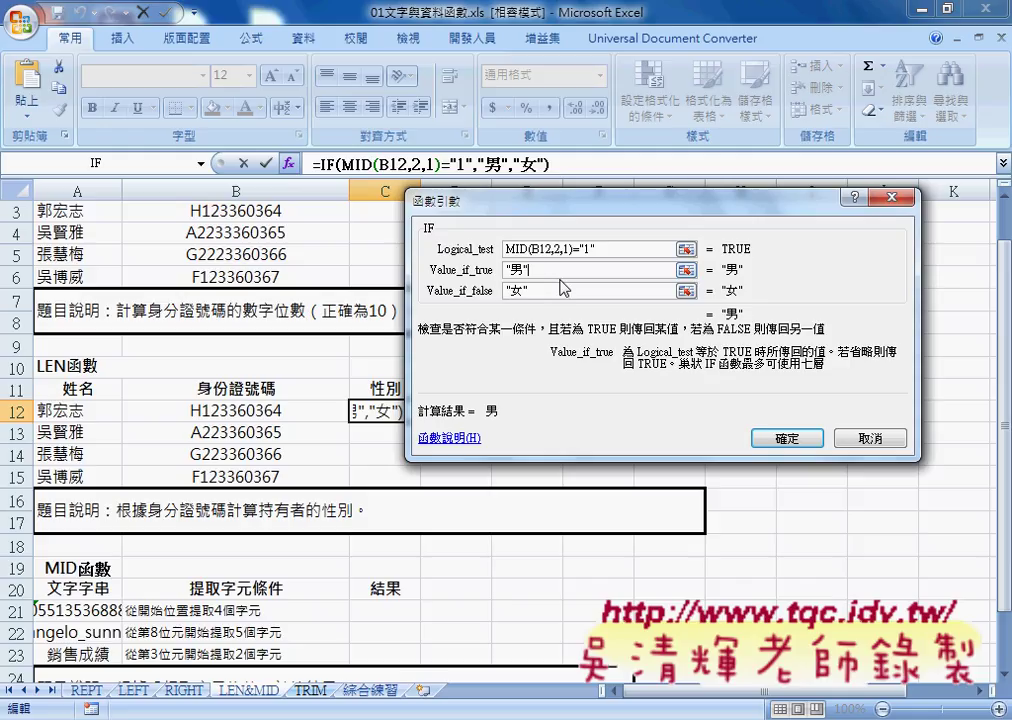
- Confirm the IF formula and fill it down to C15, giving 男, 女, 女, 男
{"action": "left_click", "coordinate": [787, 443]}
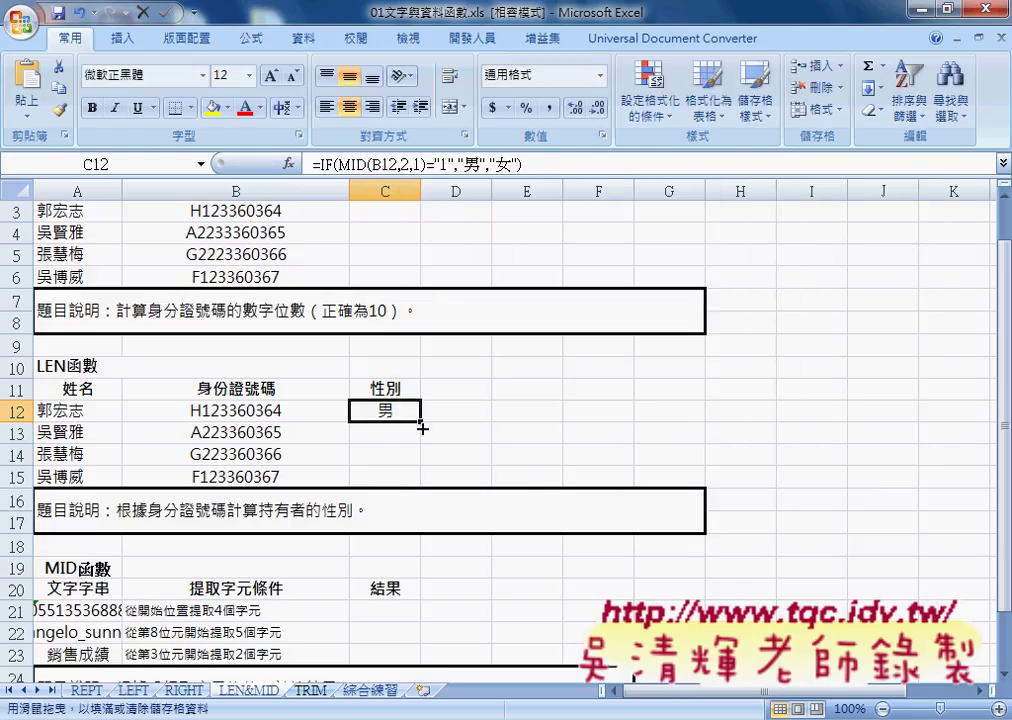
{"action": "left_click_drag", "start_coordinate": [422, 425], "coordinate": [422, 486]}
{"action": "scroll", "coordinate": [508, 437], "scroll_direction": "up", "scroll_amount": 1}
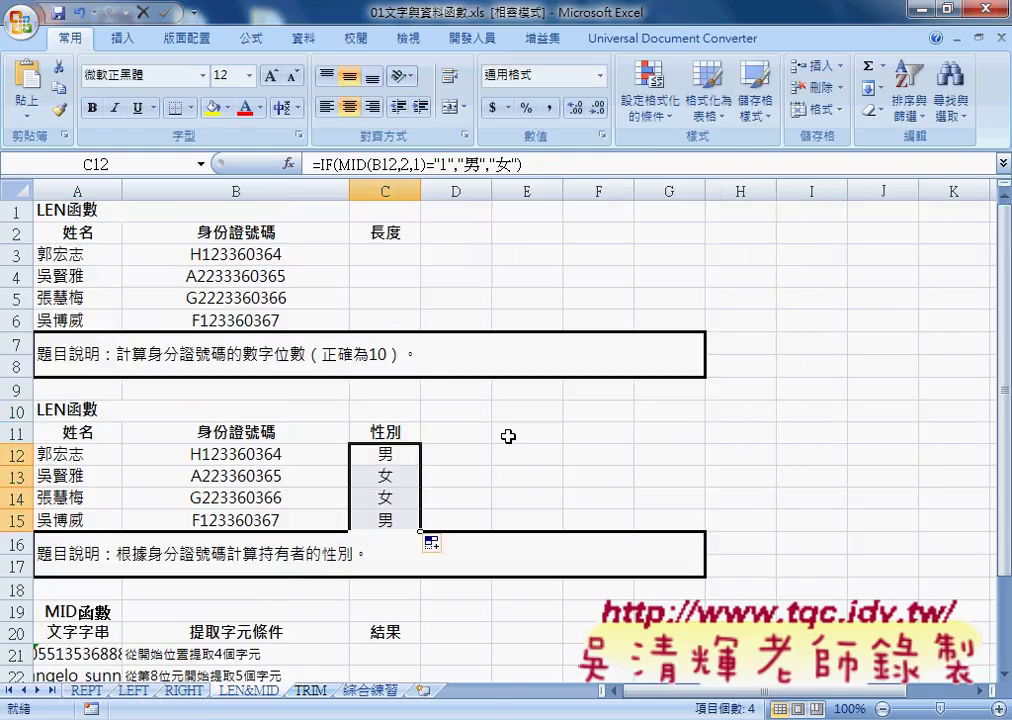
{"action": "left_click", "coordinate": [379, 255]}
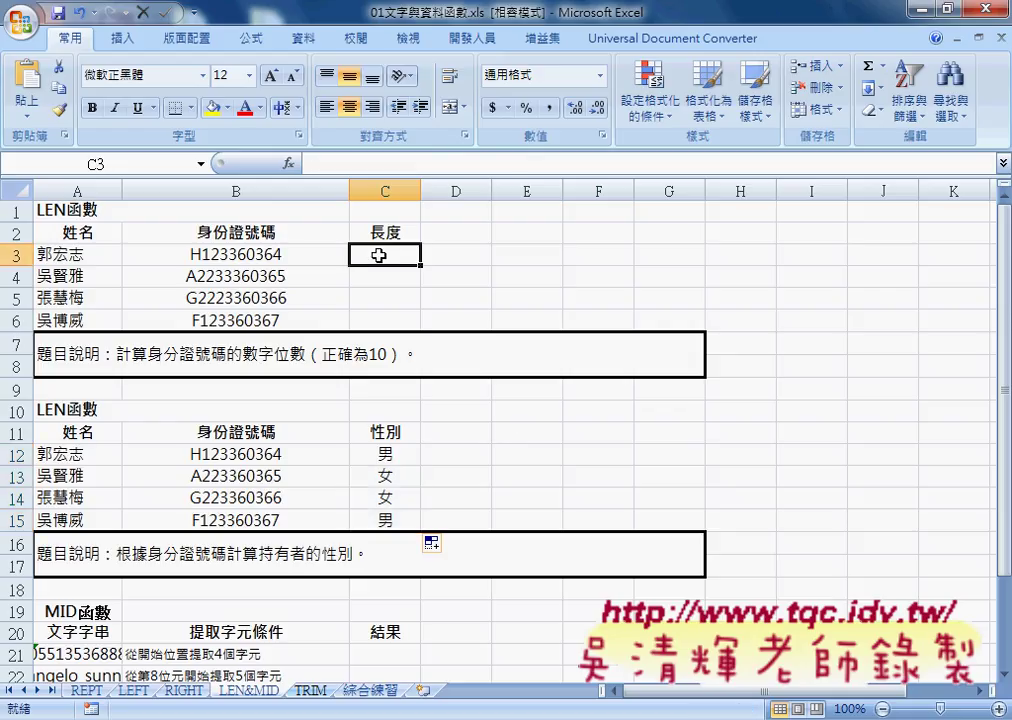
- Choose the LEN function from the Text category, comparing its description with LENB
{"action": "left_click", "coordinate": [289, 164]}
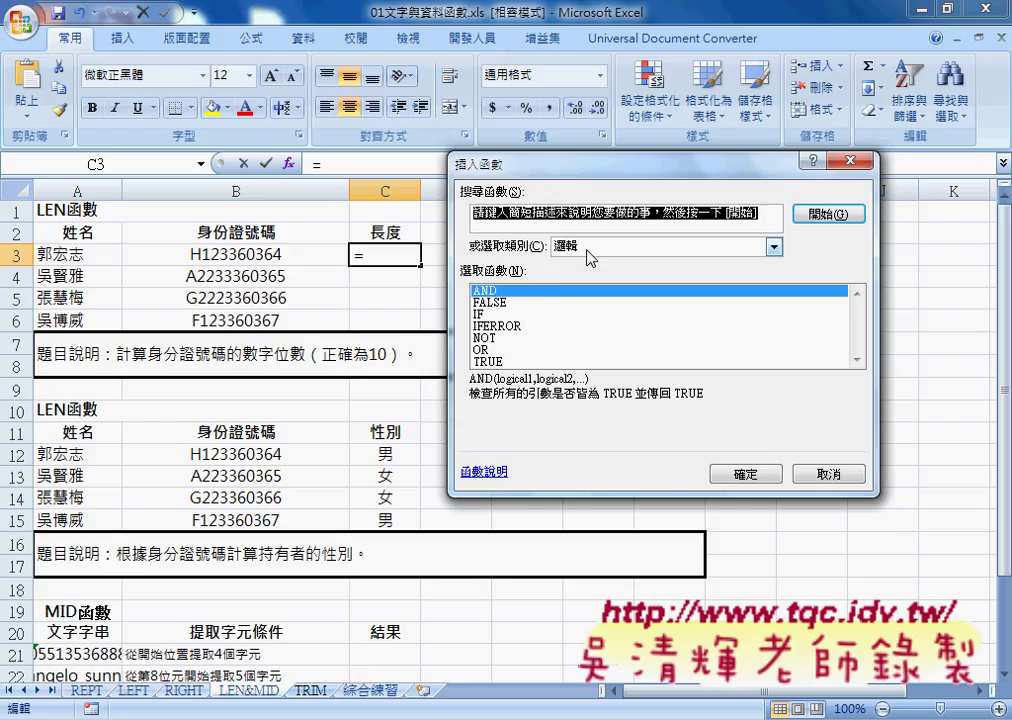
{"action": "left_click", "coordinate": [592, 248]}
{"action": "left_click", "coordinate": [594, 357]}
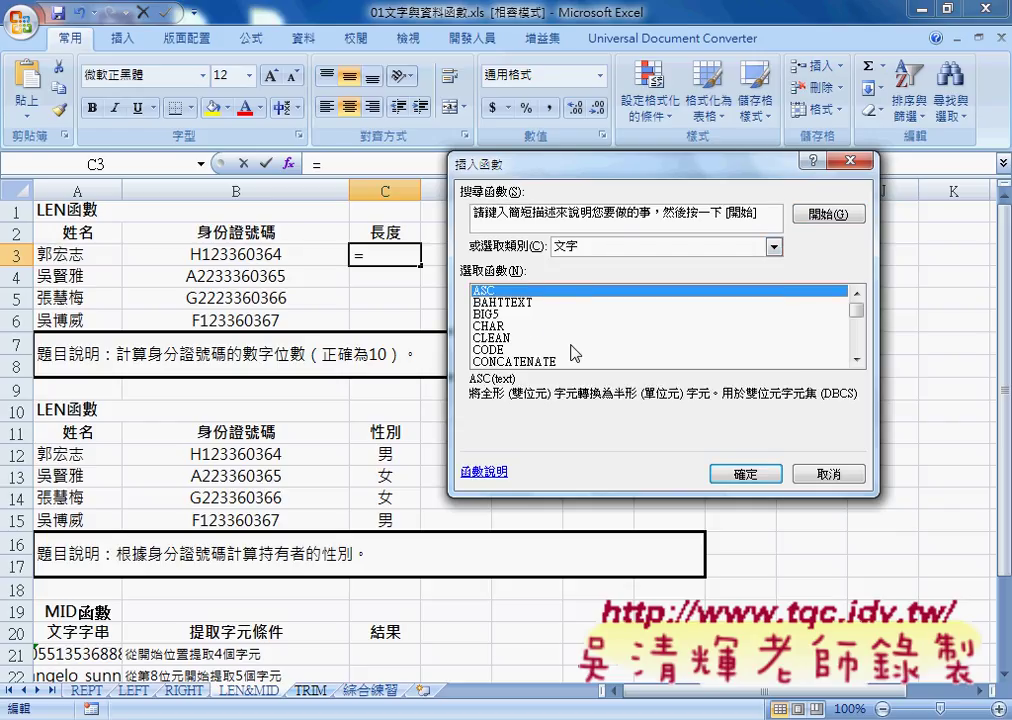
{"action": "left_click_drag", "start_coordinate": [857, 316], "coordinate": [857, 323]}
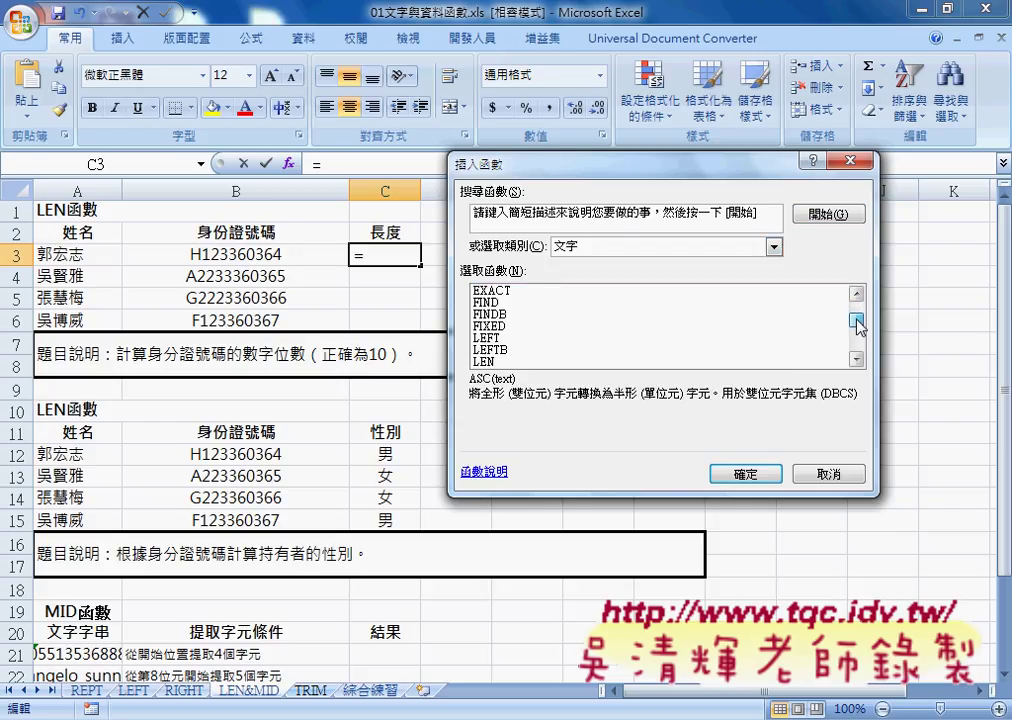
{"action": "left_click", "coordinate": [486, 340]}
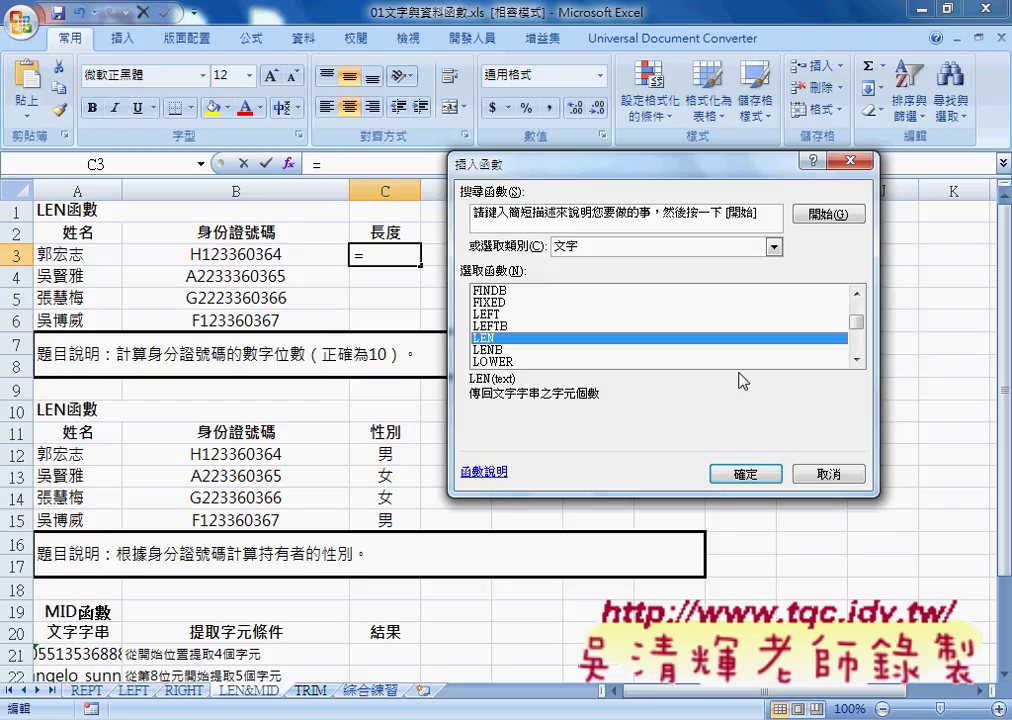
{"action": "left_click", "coordinate": [496, 350]}
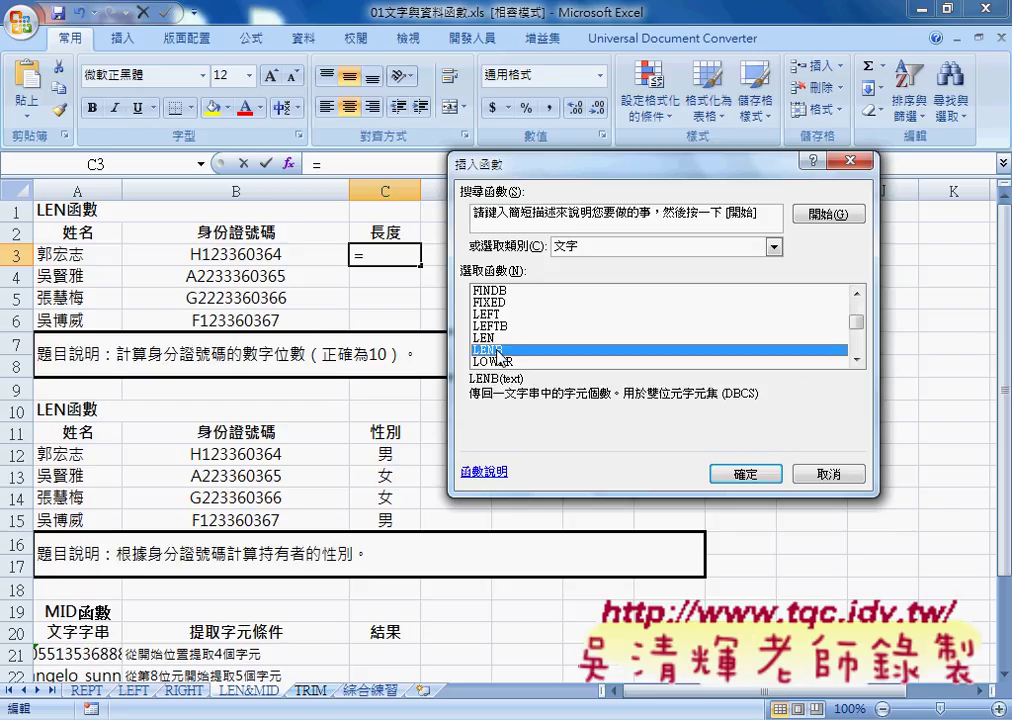
{"action": "key", "text": "Up"}
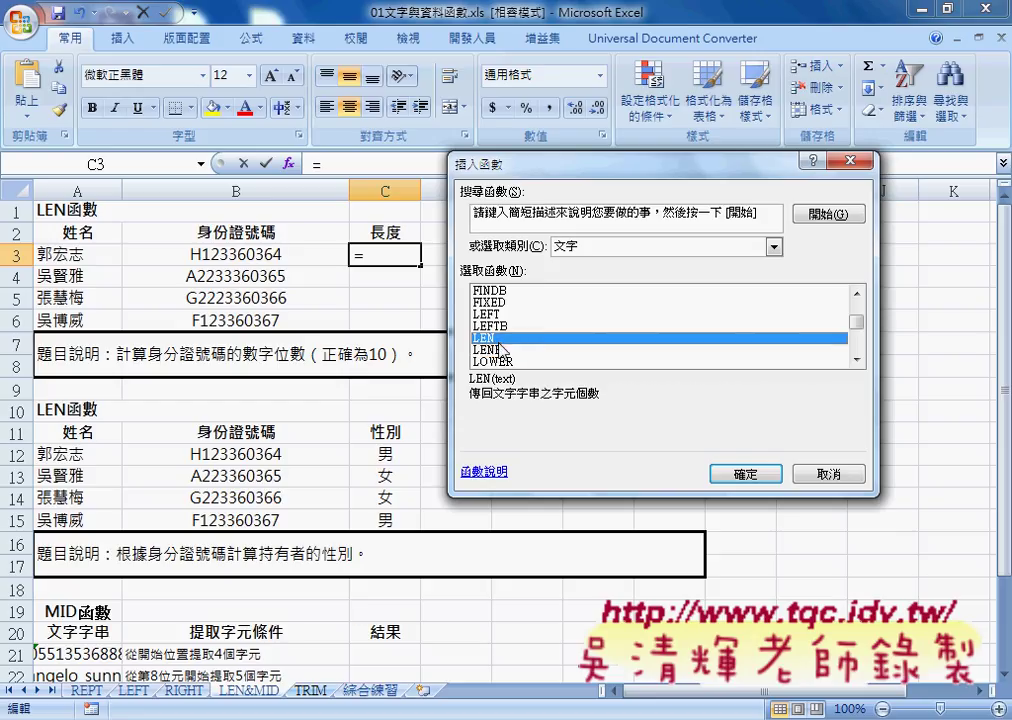
{"action": "key", "text": "Down"}
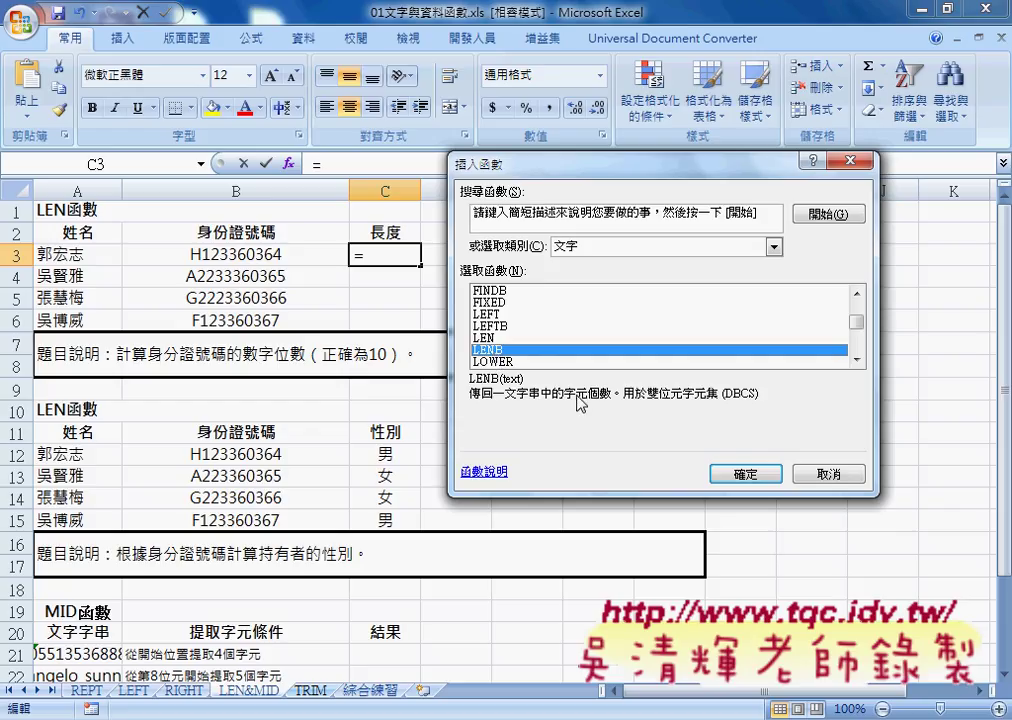
{"action": "left_click", "coordinate": [490, 339]}
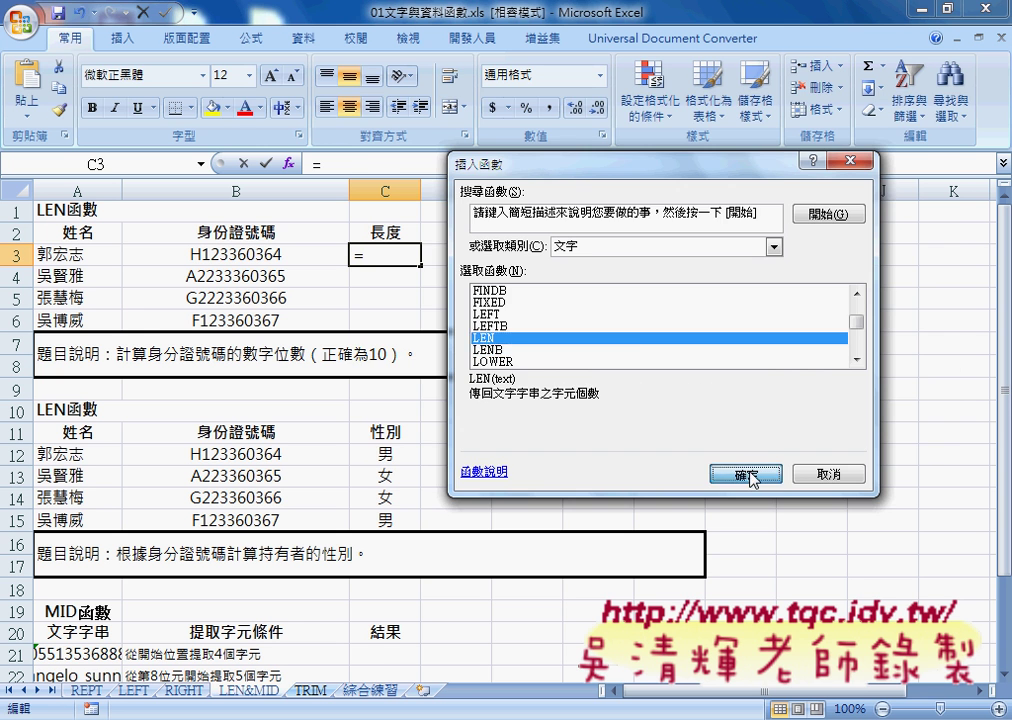
- Enter =LEN(B3) in C3 and fill it down to C6, giving 10, 11, 11, 10
{"action": "left_click", "coordinate": [746, 474]}
{"action": "left_click", "coordinate": [280, 254]}
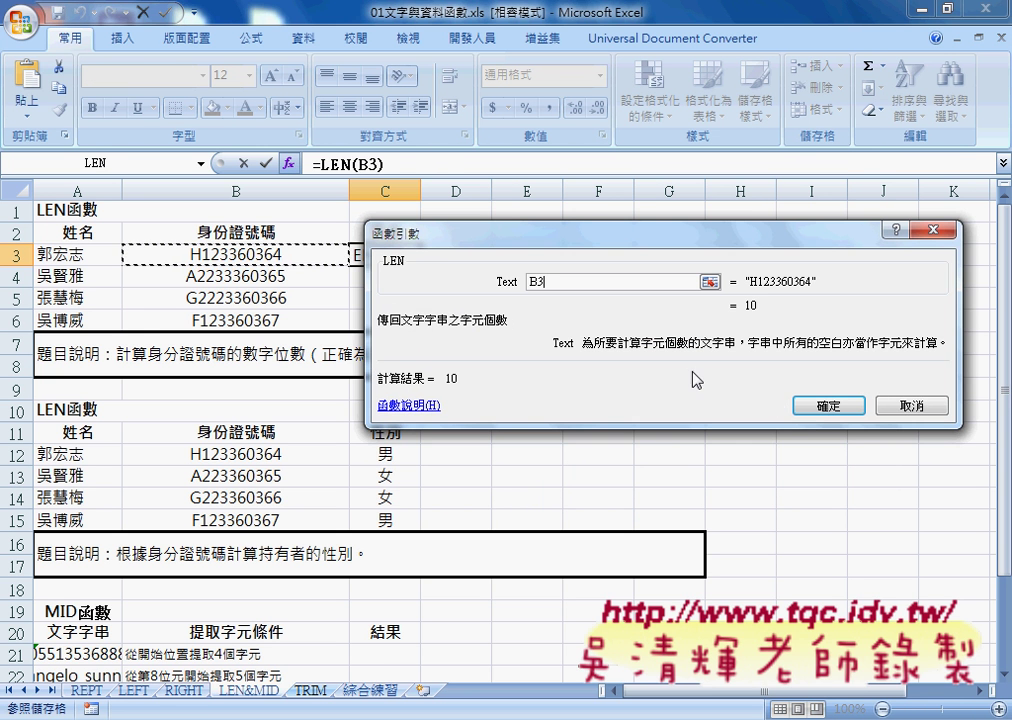
{"action": "left_click", "coordinate": [828, 405]}
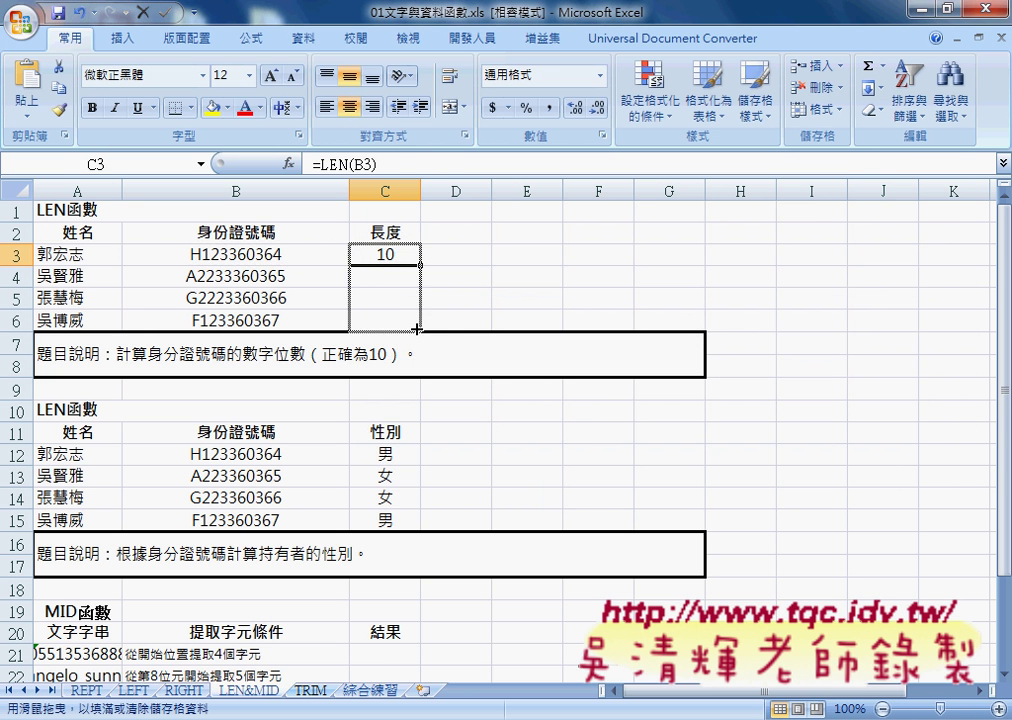
{"action": "left_click_drag", "start_coordinate": [423, 270], "coordinate": [421, 322]}
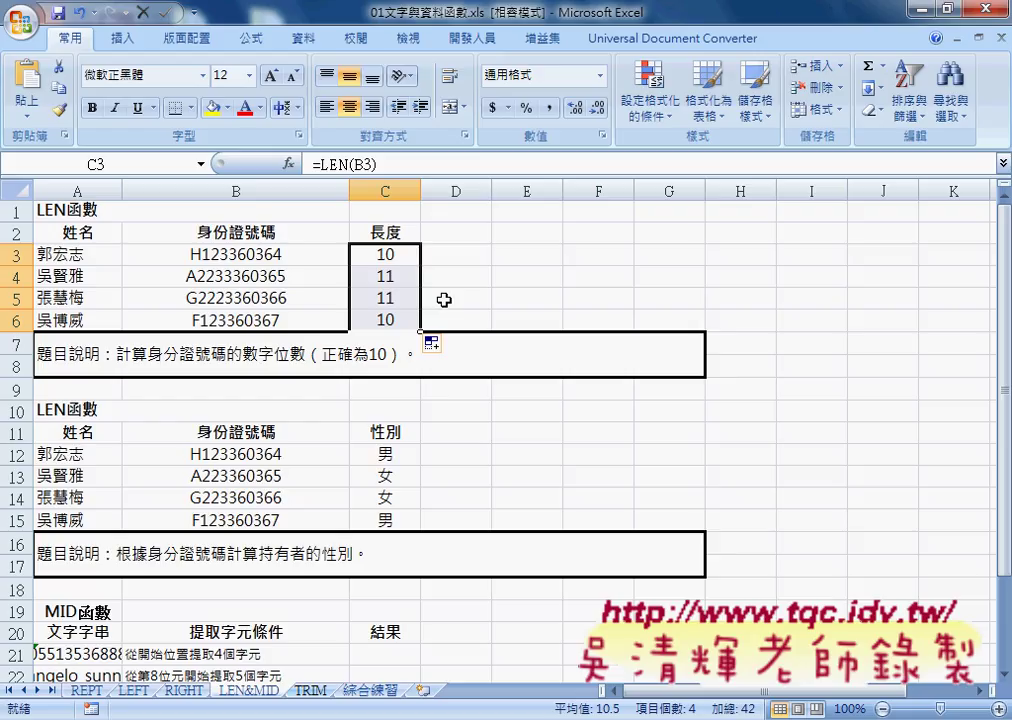
{"action": "left_click", "coordinate": [405, 455]}
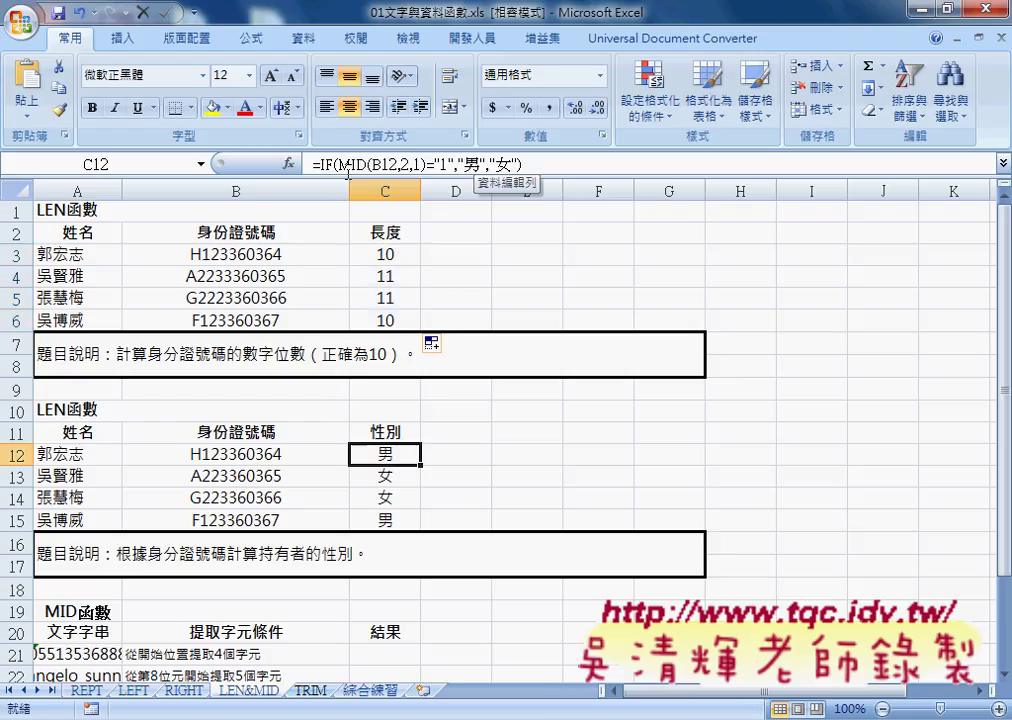
- Cancel the C12 gender formula edit unchanged and switch to the 綜合練習 sheet
{"action": "left_click_drag", "start_coordinate": [337, 163], "coordinate": [427, 164]}
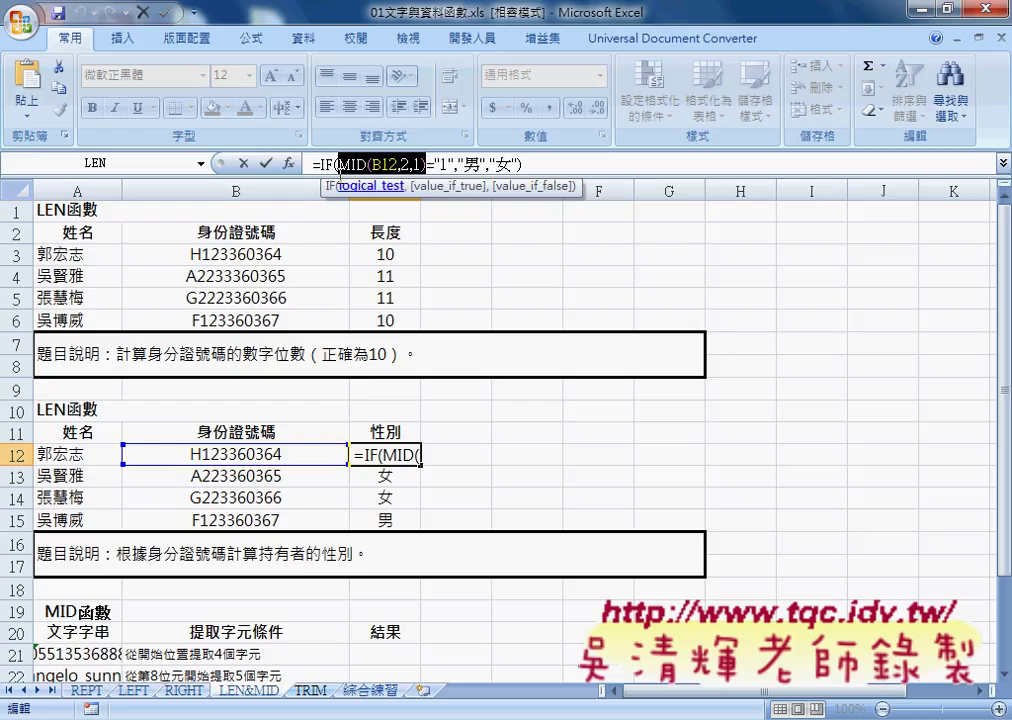
{"action": "left_click", "coordinate": [250, 165]}
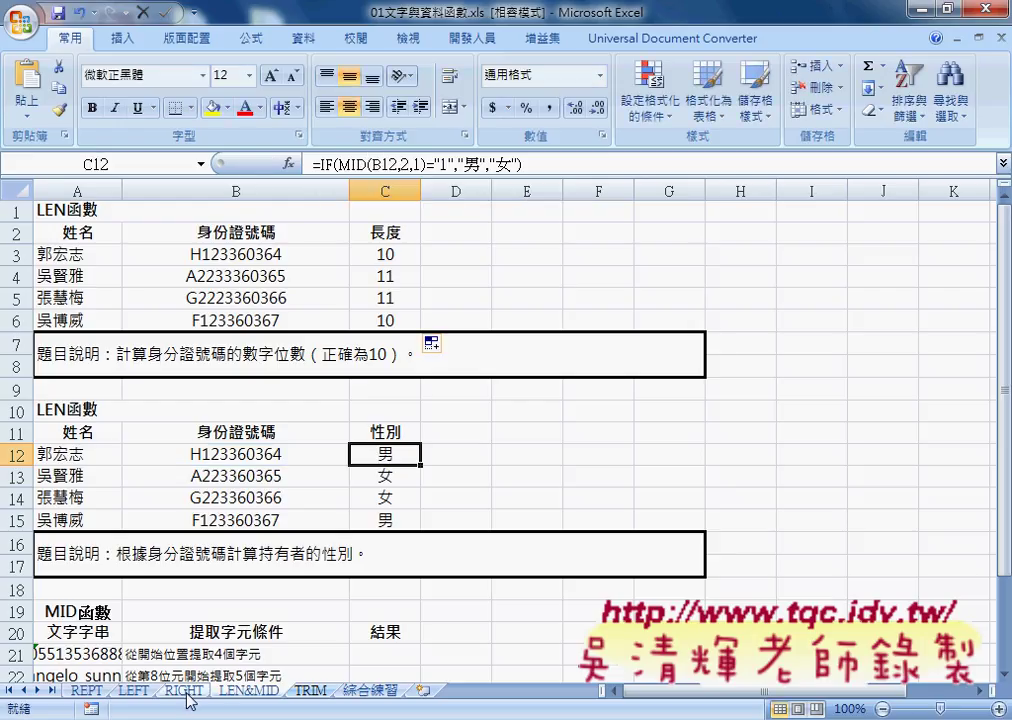
{"action": "left_click", "coordinate": [137, 692]}
{"action": "left_click", "coordinate": [137, 692]}
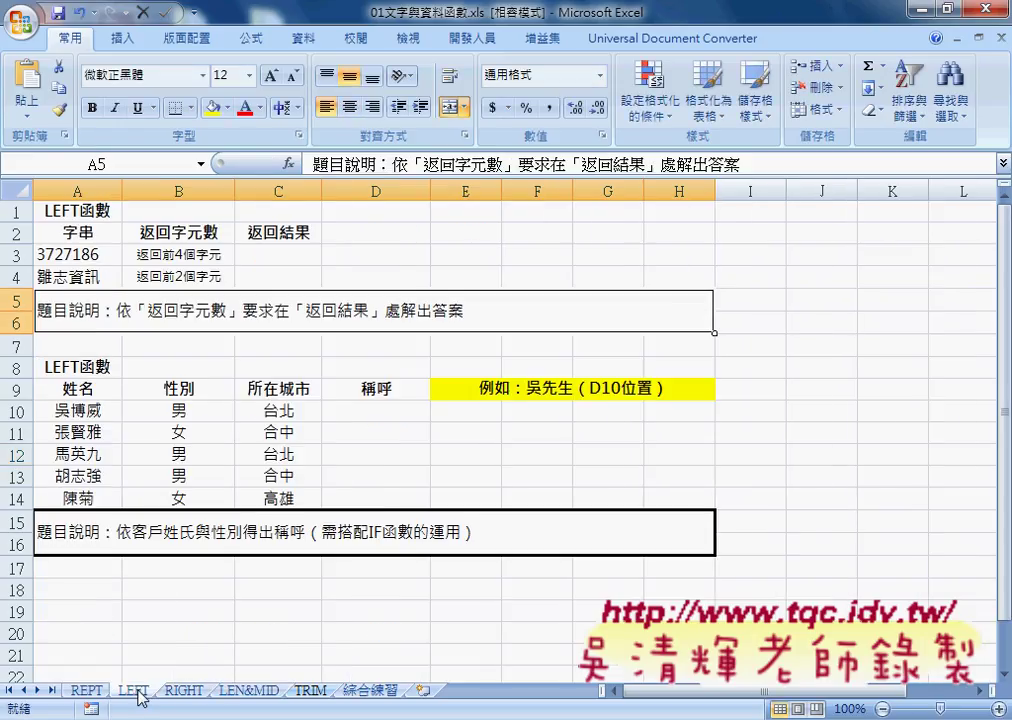
{"action": "left_click", "coordinate": [378, 692]}
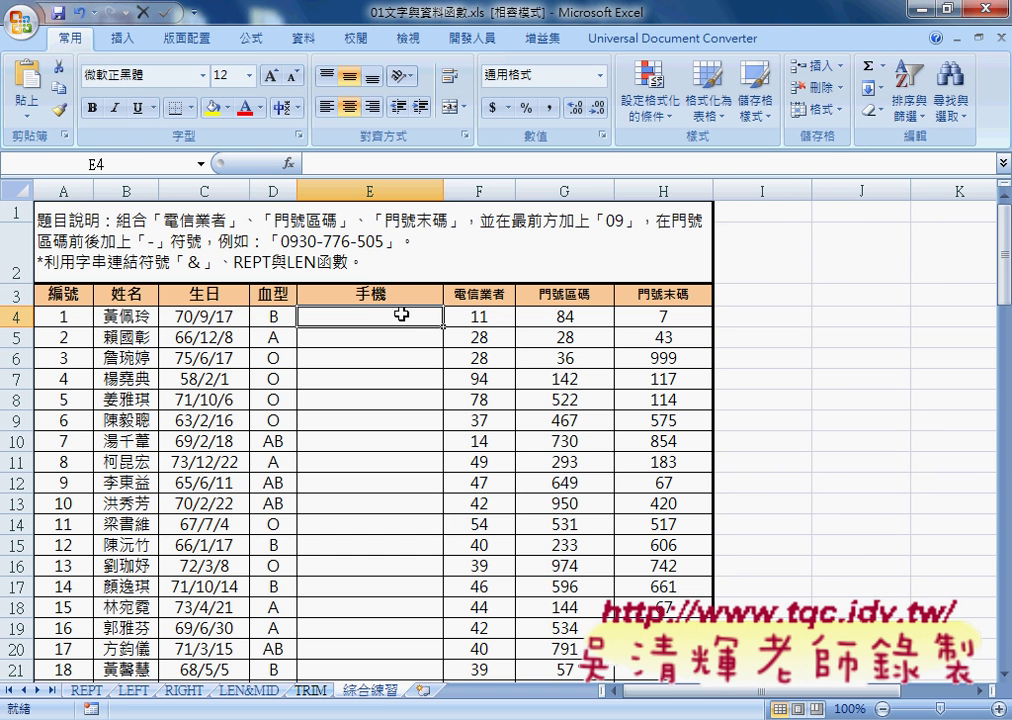
{"action": "left_click_drag", "start_coordinate": [470, 316], "coordinate": [665, 316]}
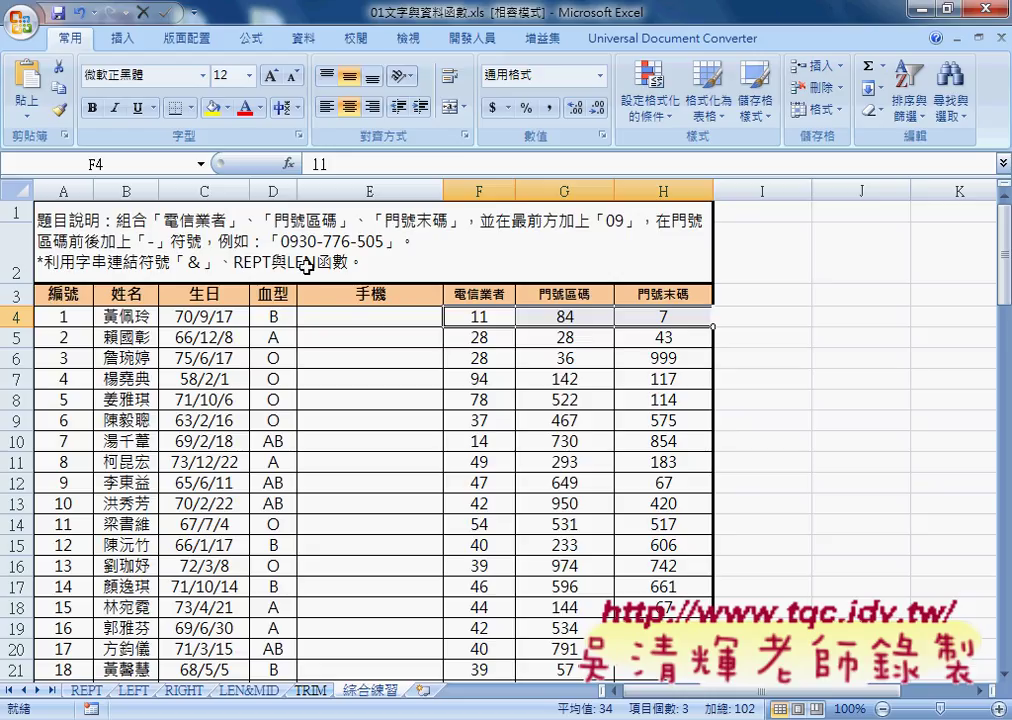
{"action": "left_click_drag", "start_coordinate": [480, 317], "coordinate": [655, 317]}
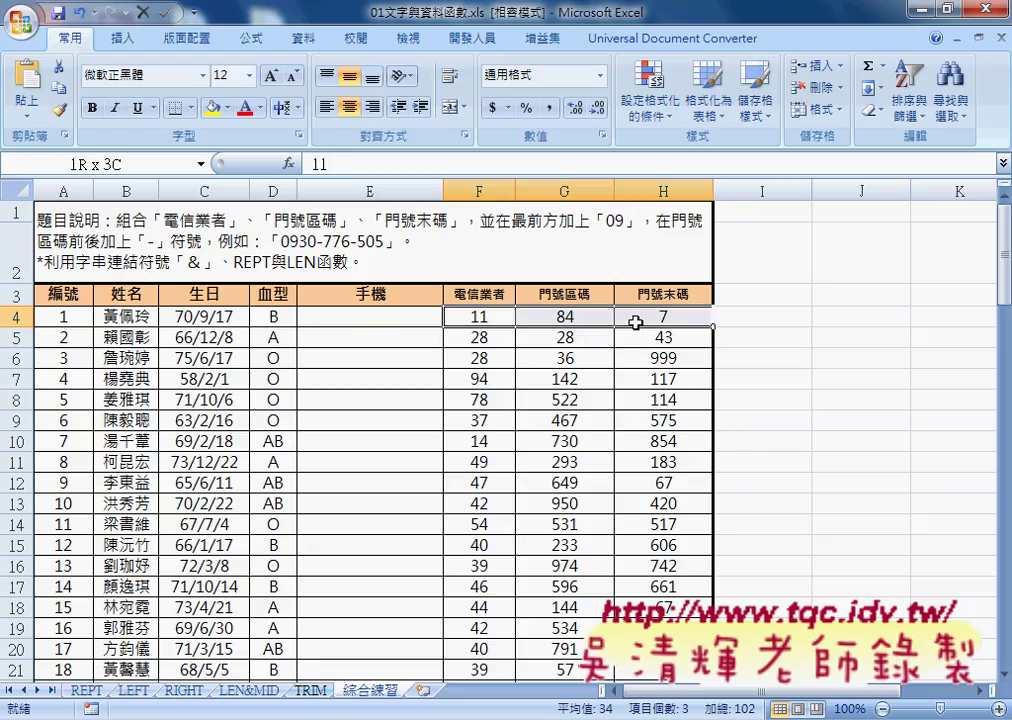